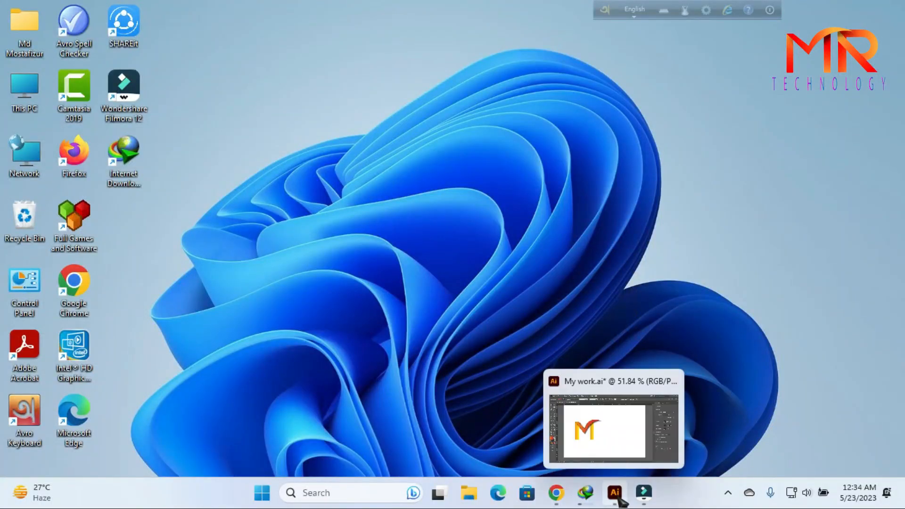
Step: Switch to the My work.ai document in Illustrator and delete the old orange and yellow M logo from the artboard
left_click(617, 495)
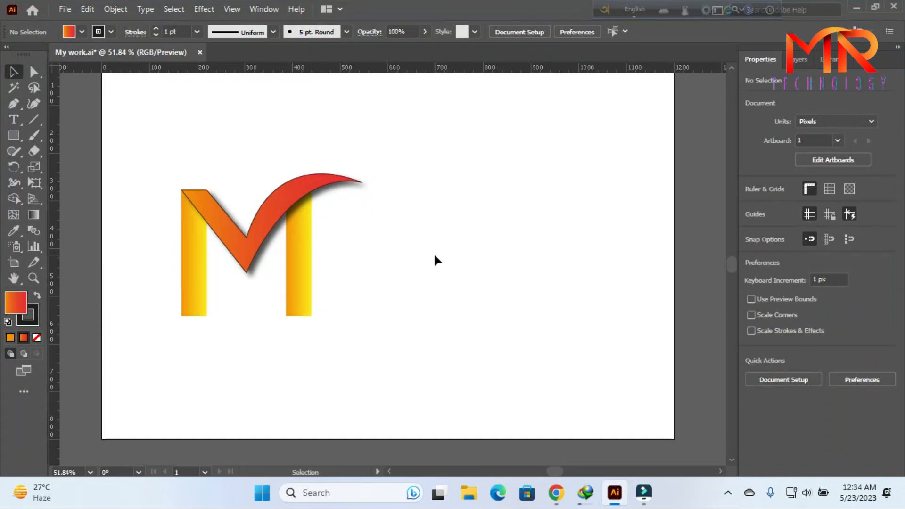
scroll(442, 231, "up", 4)
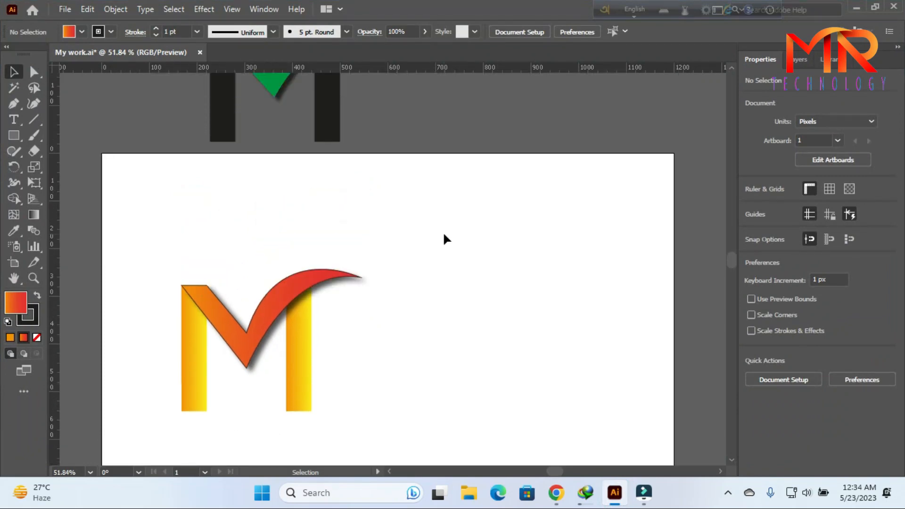
left_click_drag(363, 240, 171, 429)
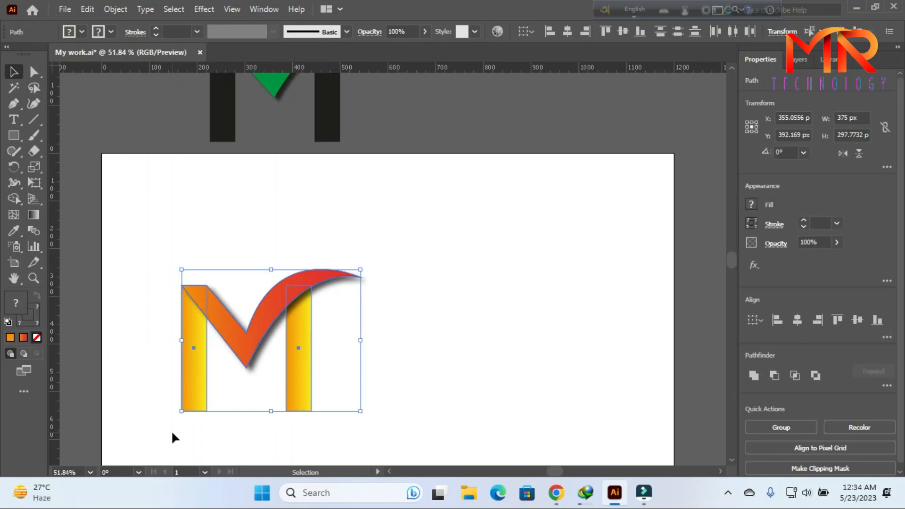
key("Delete")
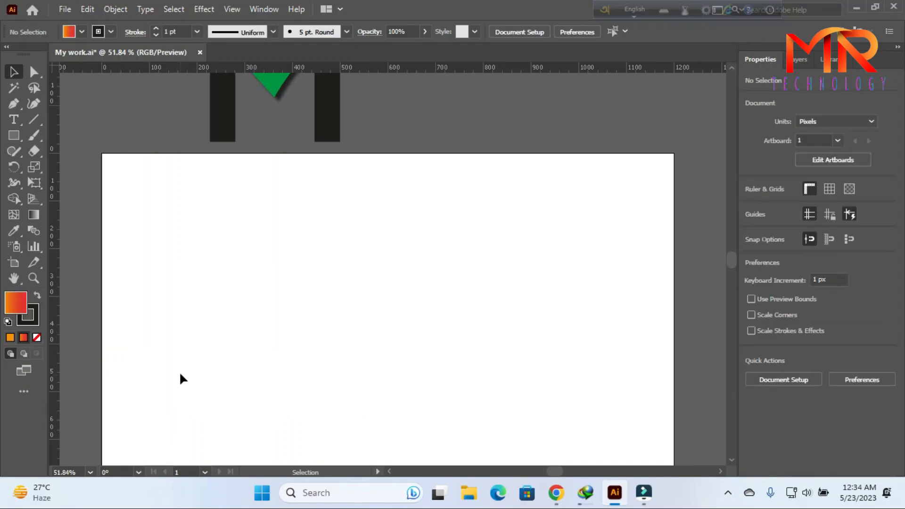
scroll(181, 375, "down", 3)
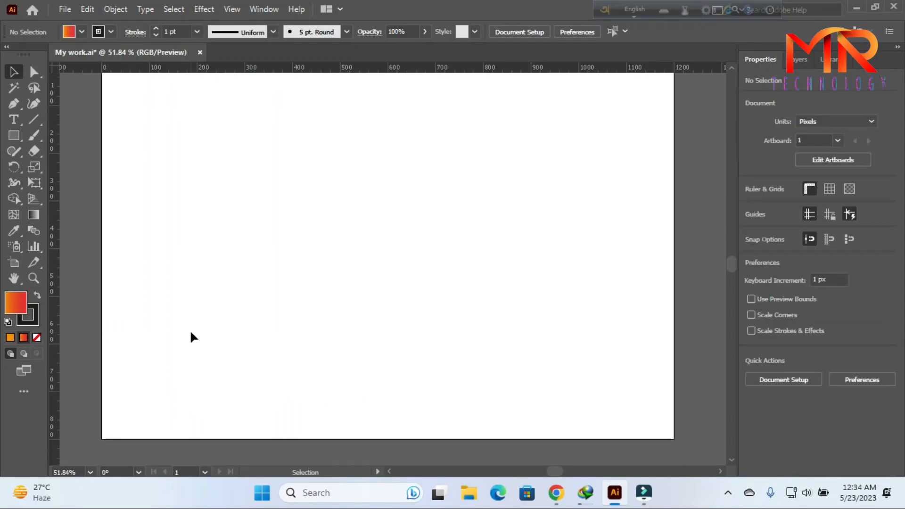
scroll(191, 327, "up", 1)
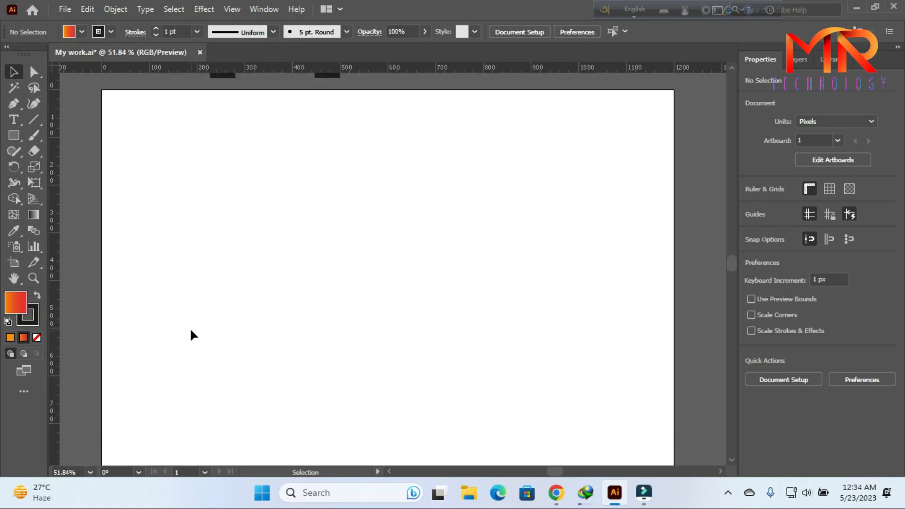
scroll(190, 336, "down", 1)
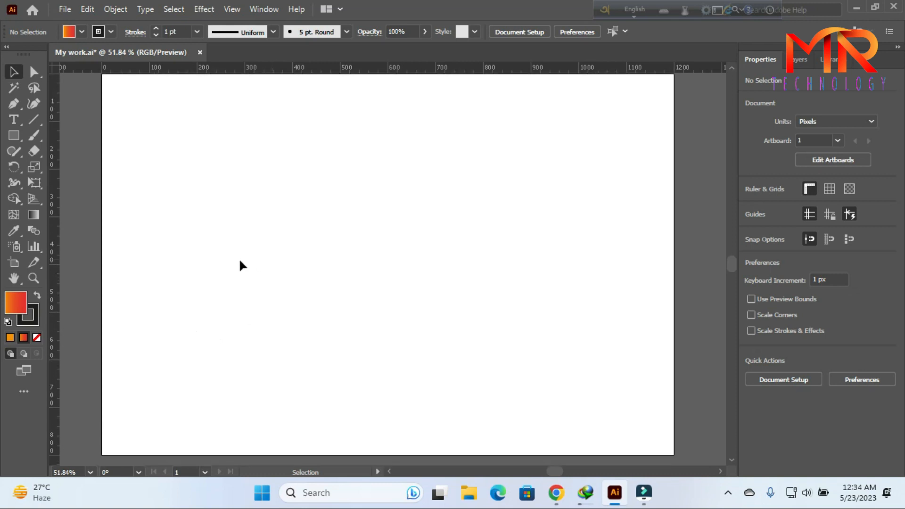
Step: Draw a tall, narrow rectangle about 61 by 324 px on the left half of the artboard
left_click(14, 135)
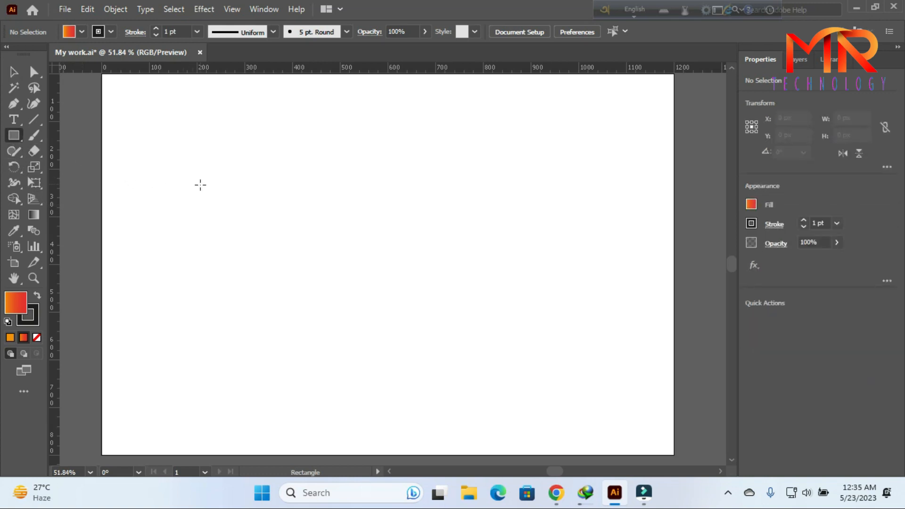
left_click_drag(200, 185, 230, 338)
left_click(14, 71)
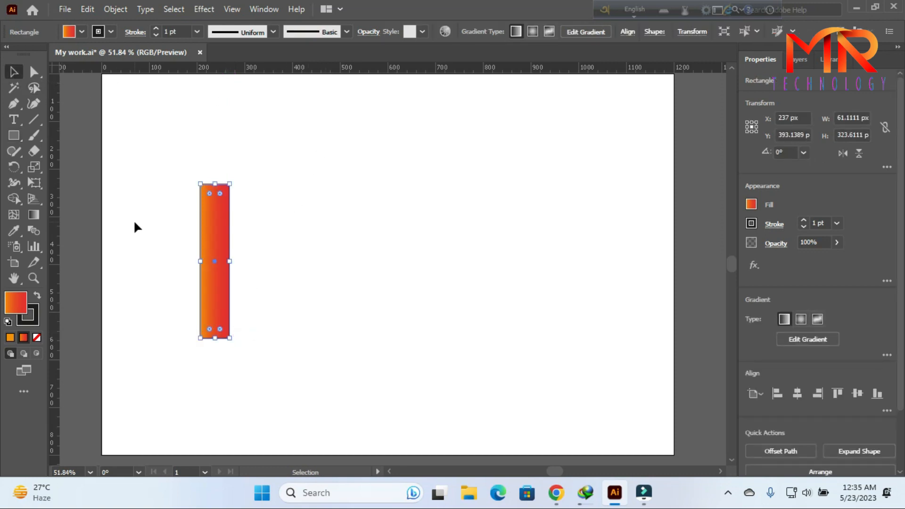
Step: Copy the bar horizontally to about X 512 px and place a vertical guide midway between both bars at X 374.5 px
left_click_drag(224, 255, 348, 266)
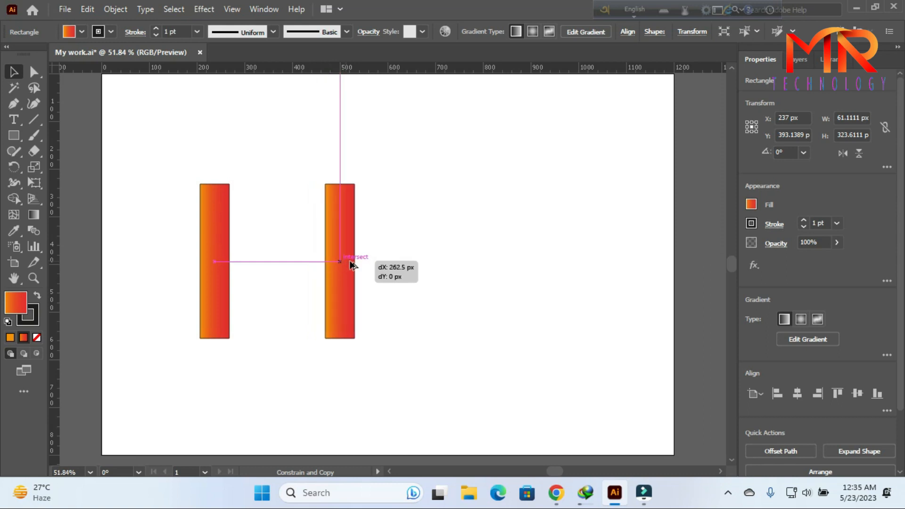
left_click_drag(350, 261, 355, 260)
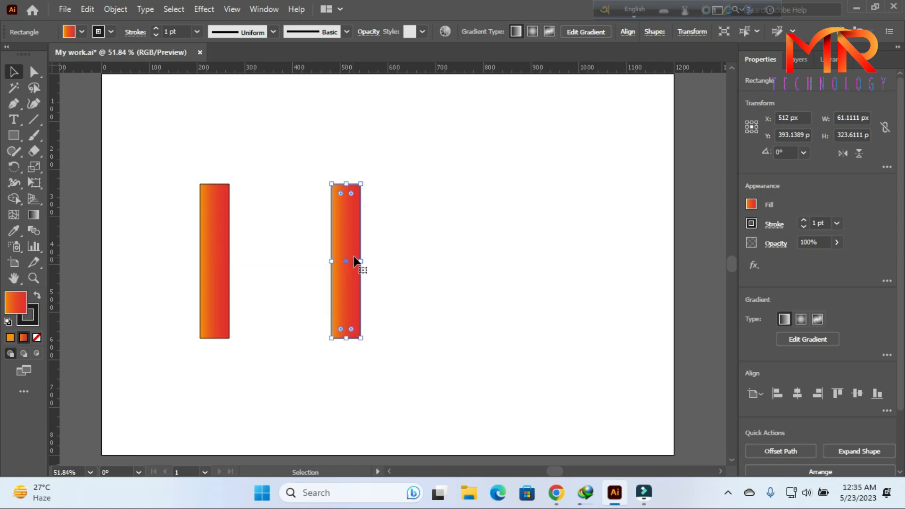
left_click(423, 225)
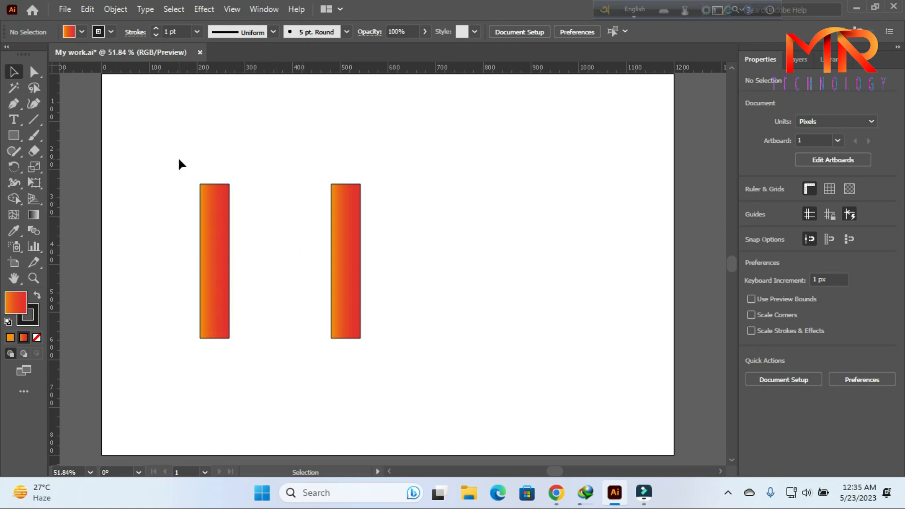
left_click_drag(178, 158, 384, 358)
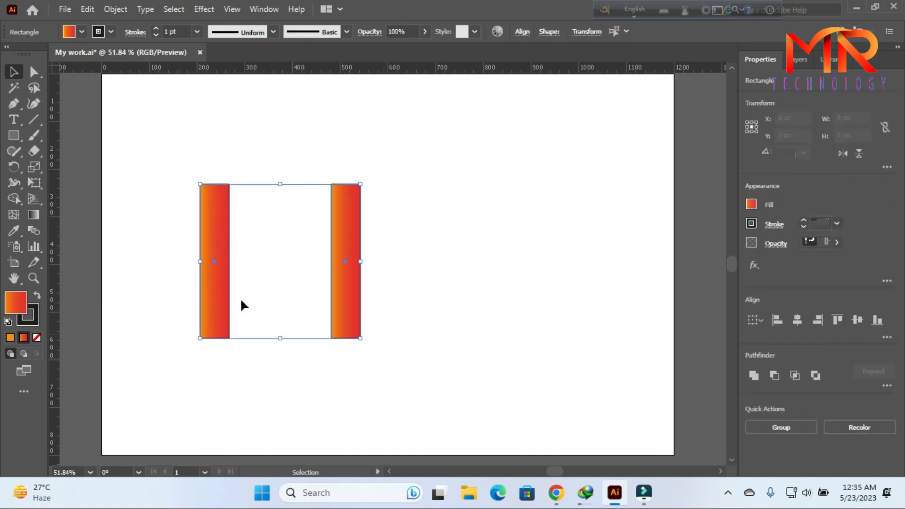
left_click_drag(55, 228, 280, 239)
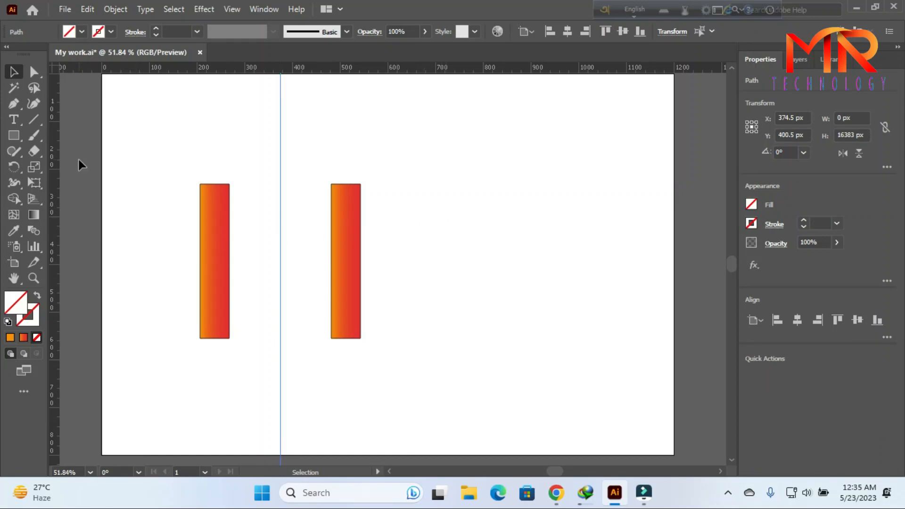
Step: Draw a Pen path from the first bar's top-left corner to the guide at about Y 438 px, then curve it to about X 661, Y 213 px
left_click(15, 104)
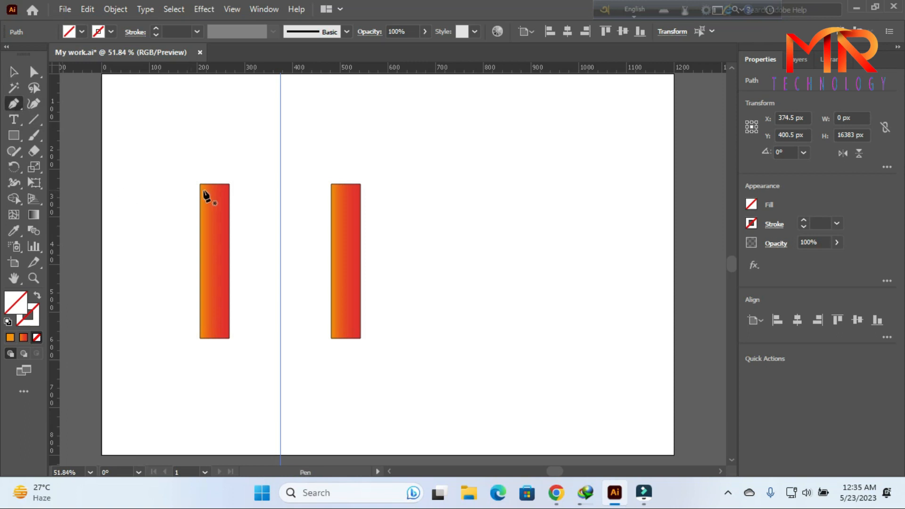
left_click(200, 184)
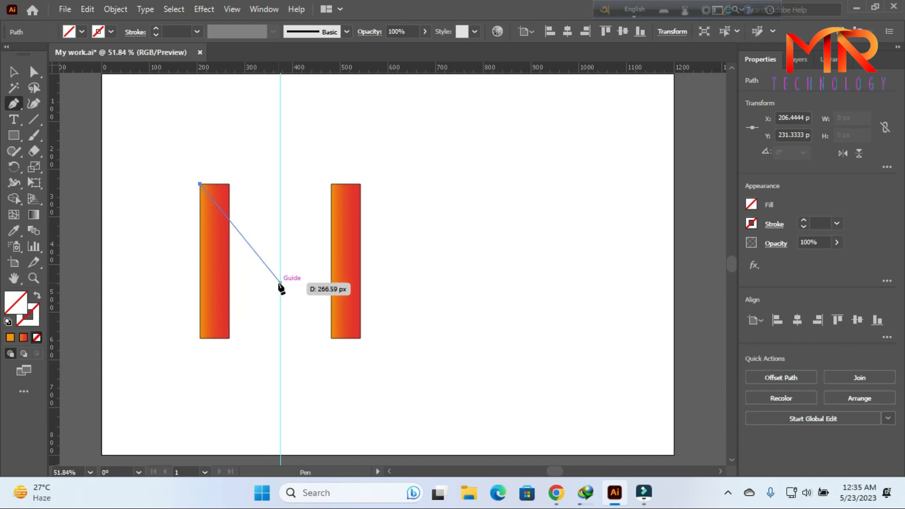
left_click(280, 282)
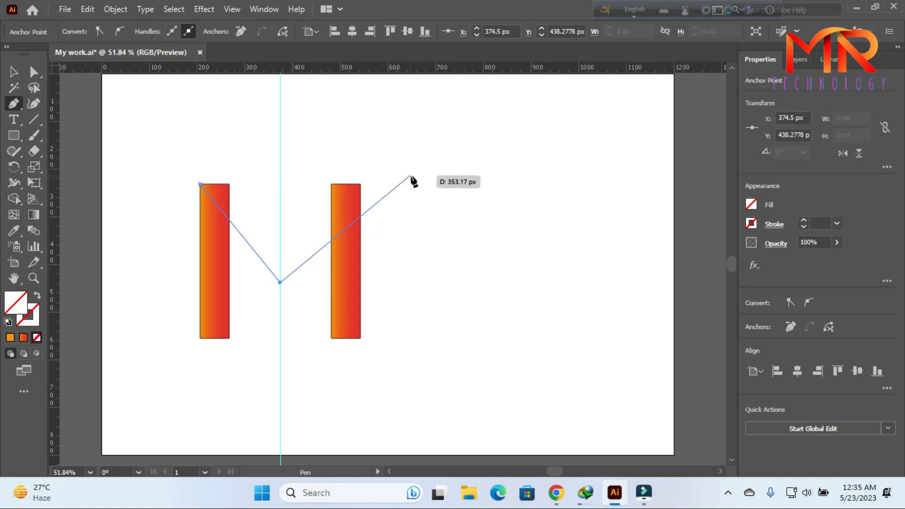
left_click_drag(417, 175, 500, 192)
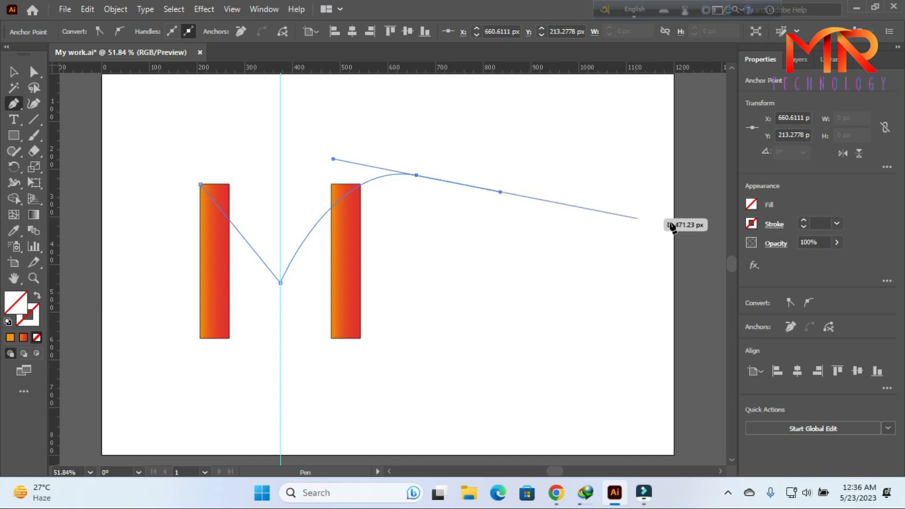
Step: Set the open path's stroke weight to 1 pt
left_click(804, 222)
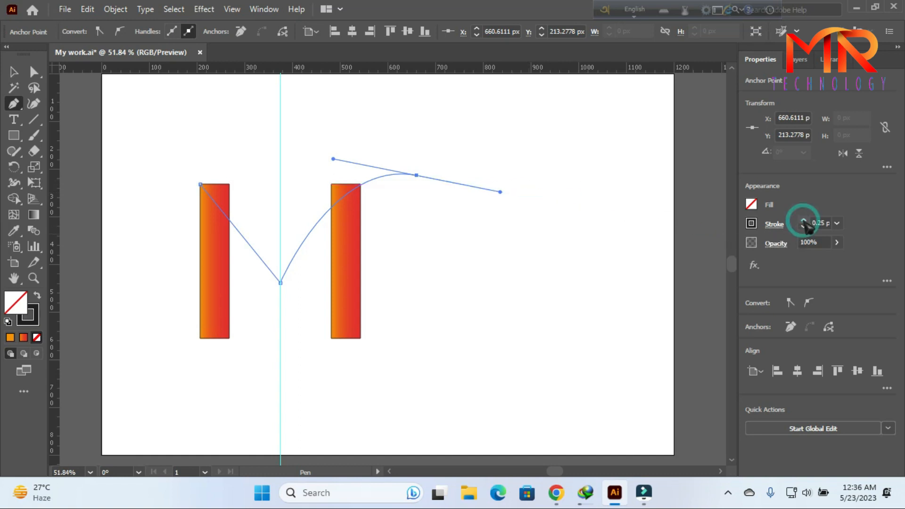
left_click(804, 222)
left_click(804, 221)
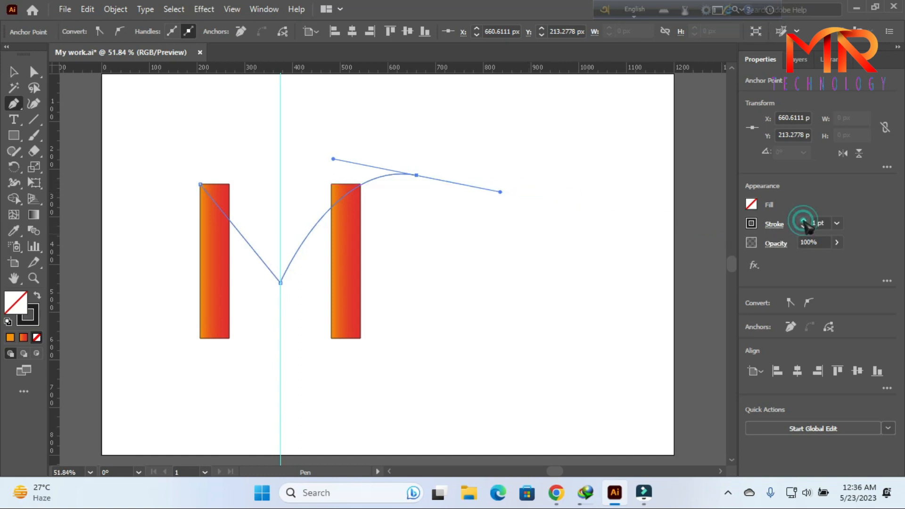
Step: Close the check-mark shape with a curve back to the guide at about Y 356 px and straight segments through the first bar's top corners
left_click(417, 175)
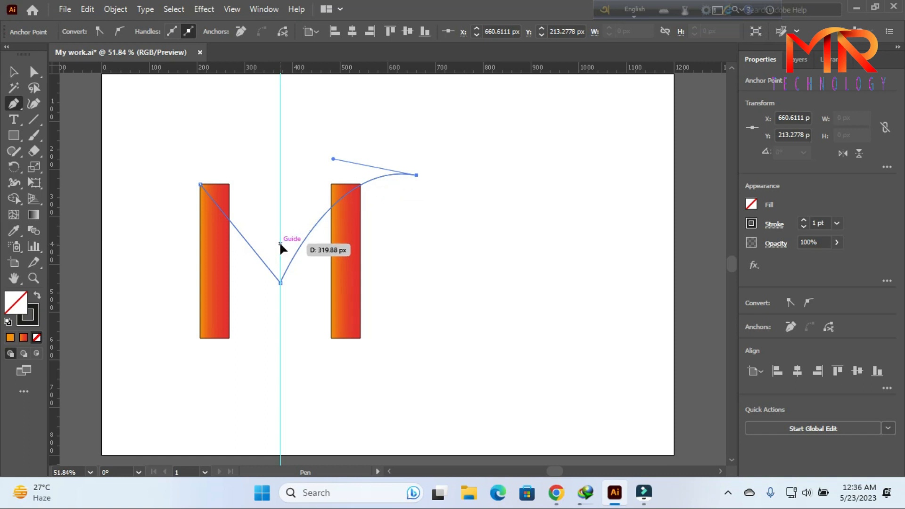
left_click_drag(279, 244, 245, 350)
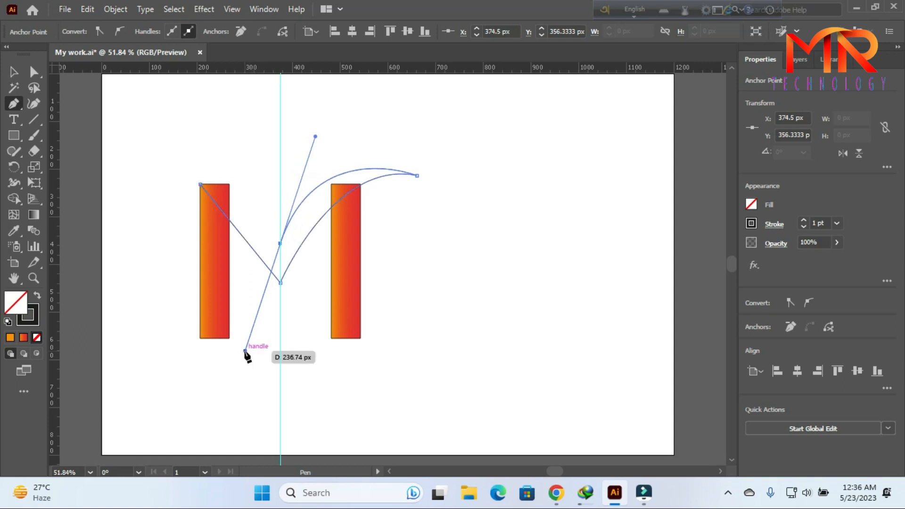
left_click(280, 244)
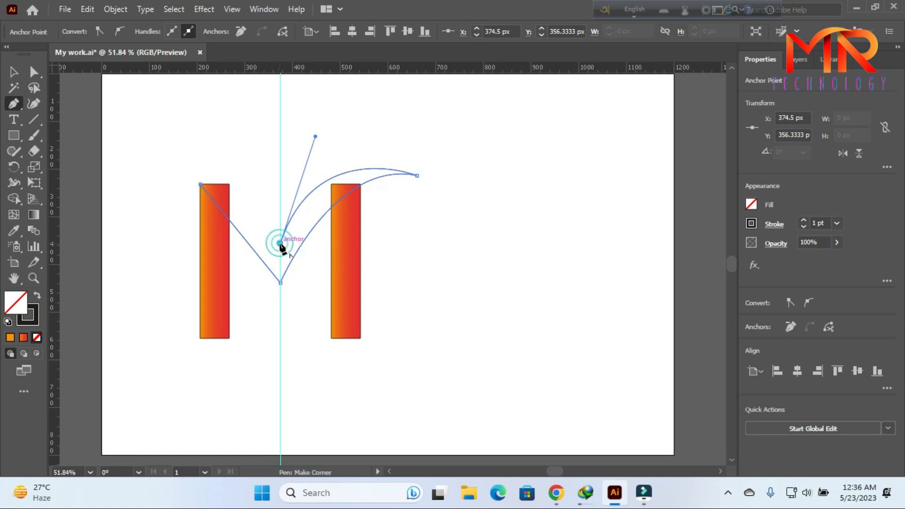
left_click(229, 184)
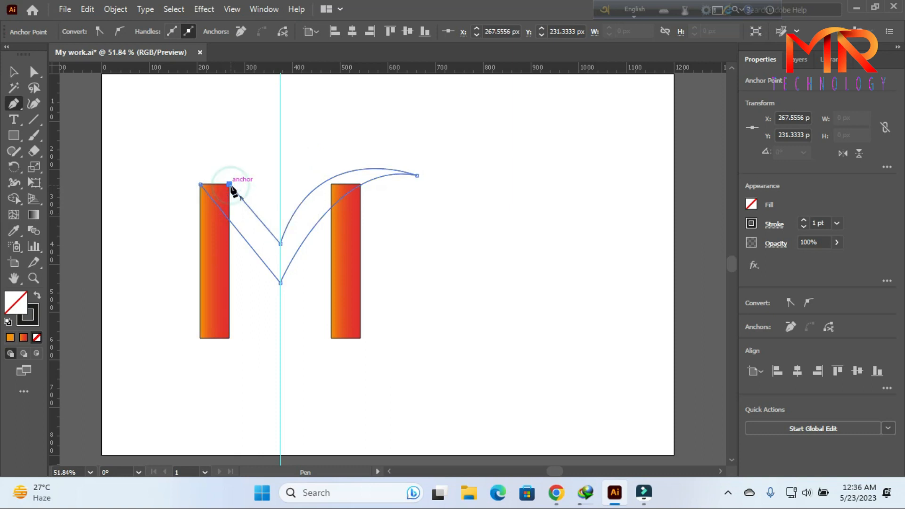
left_click(200, 185)
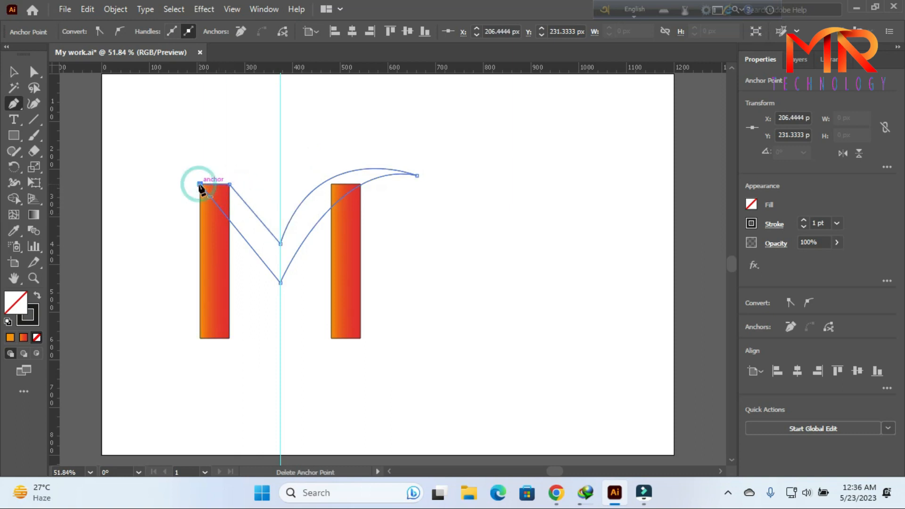
key("ctrl")
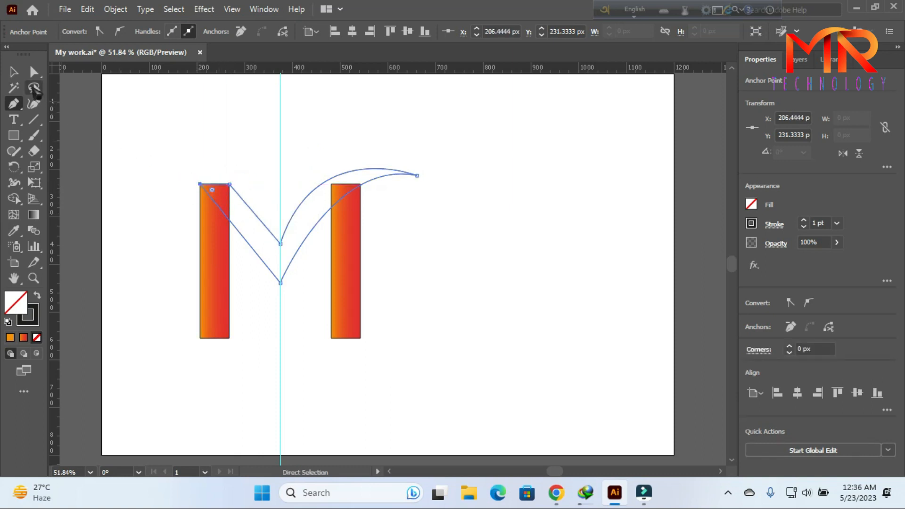
left_click(14, 73)
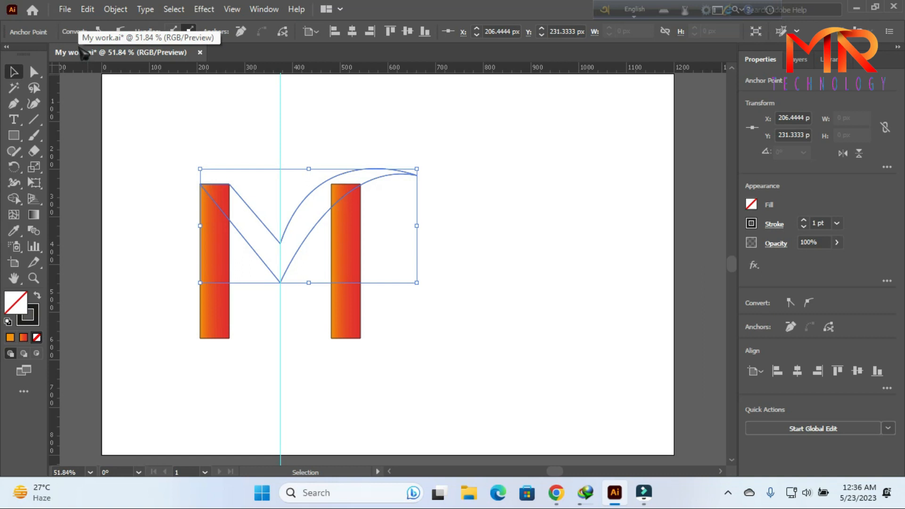
left_click(508, 178)
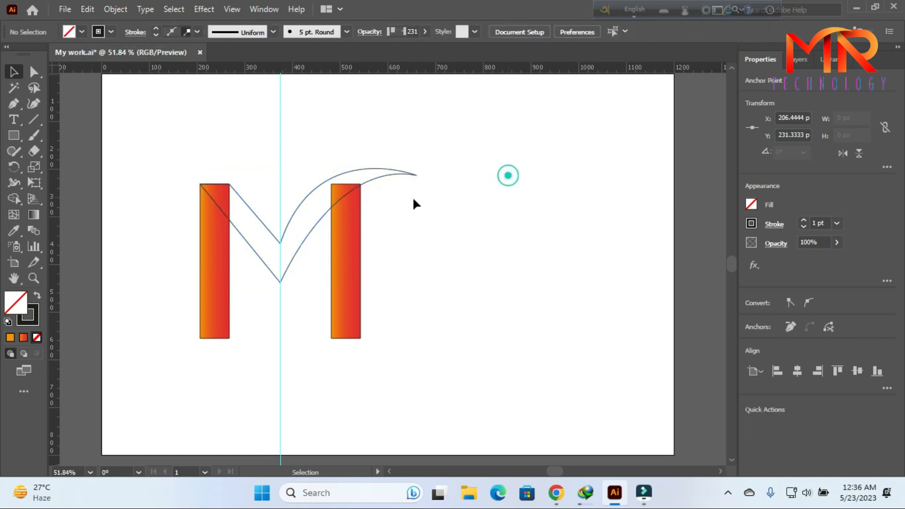
Step: Fill the check-mark shape with the white-to-black linear gradient swatch
left_click(298, 204)
left_click(82, 31)
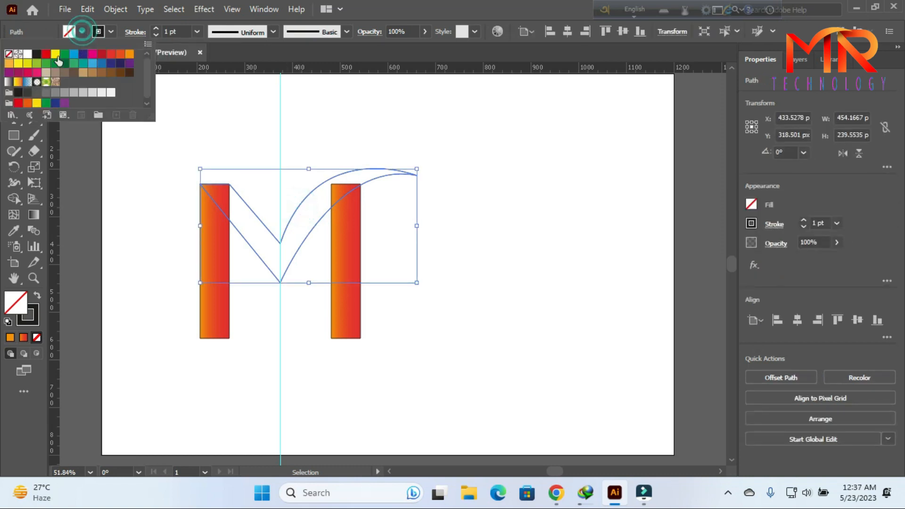
left_click(9, 85)
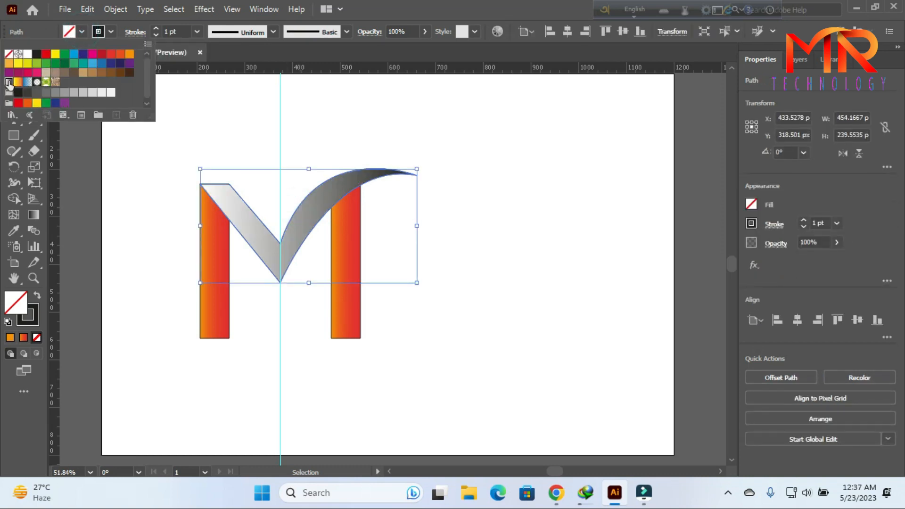
left_click(478, 130)
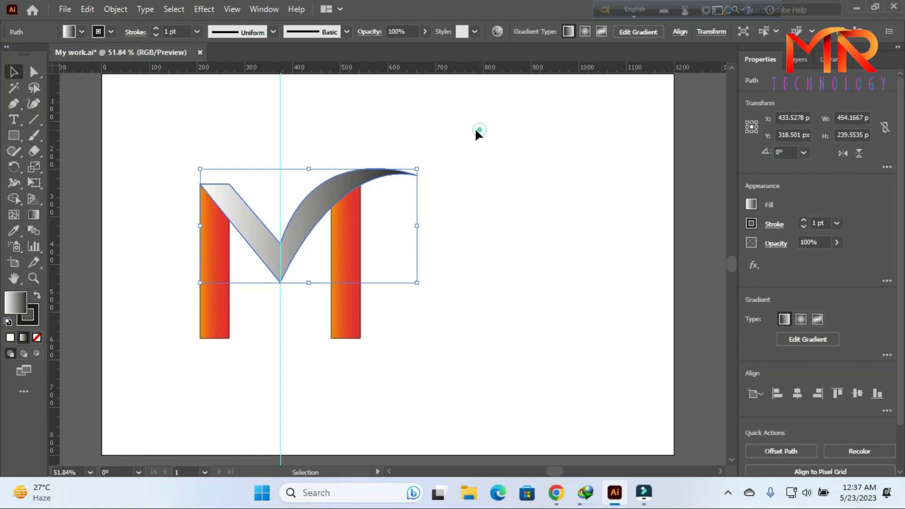
Step: Recolour the check-mark shape's linear gradient with an orange-red start stop and a dark red end stop
left_click(887, 355)
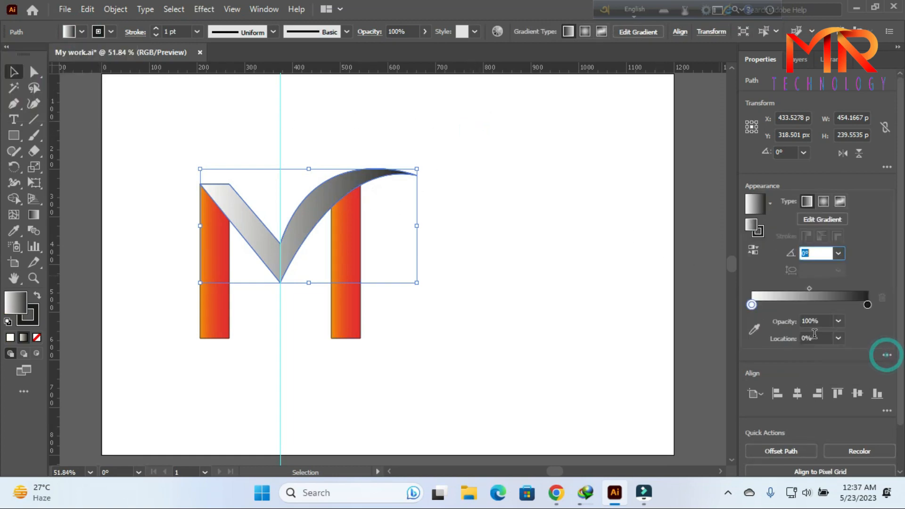
double_click(752, 305)
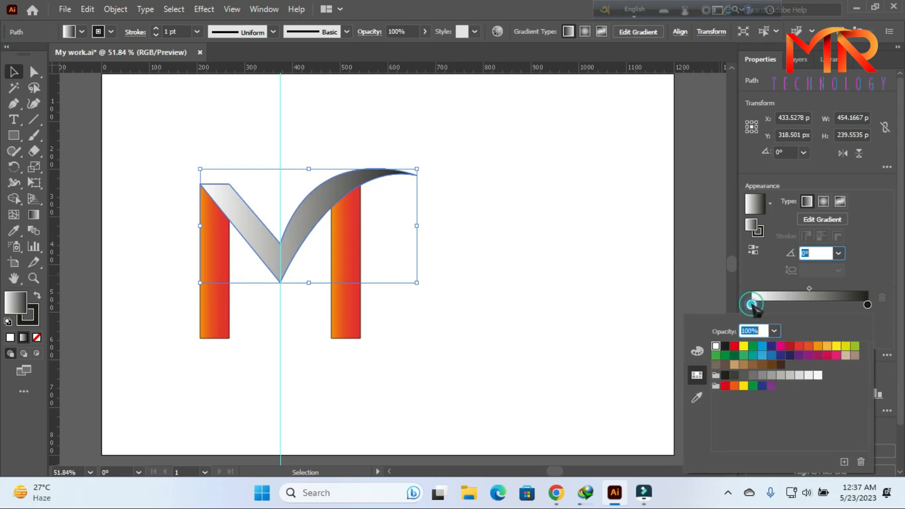
left_click(808, 348)
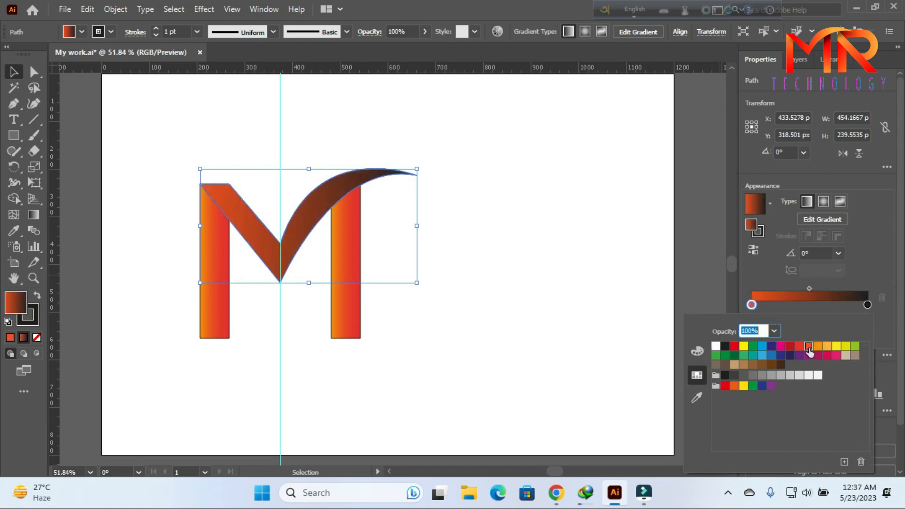
left_click(867, 305)
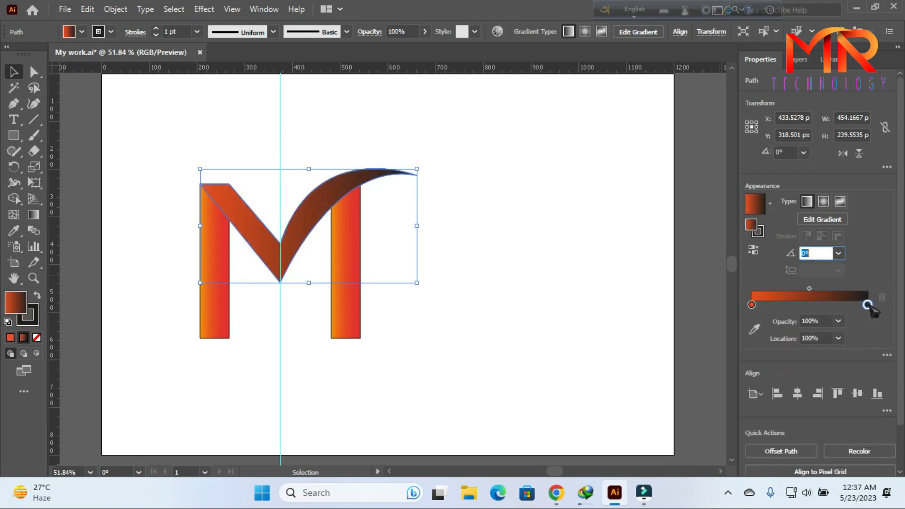
double_click(867, 305)
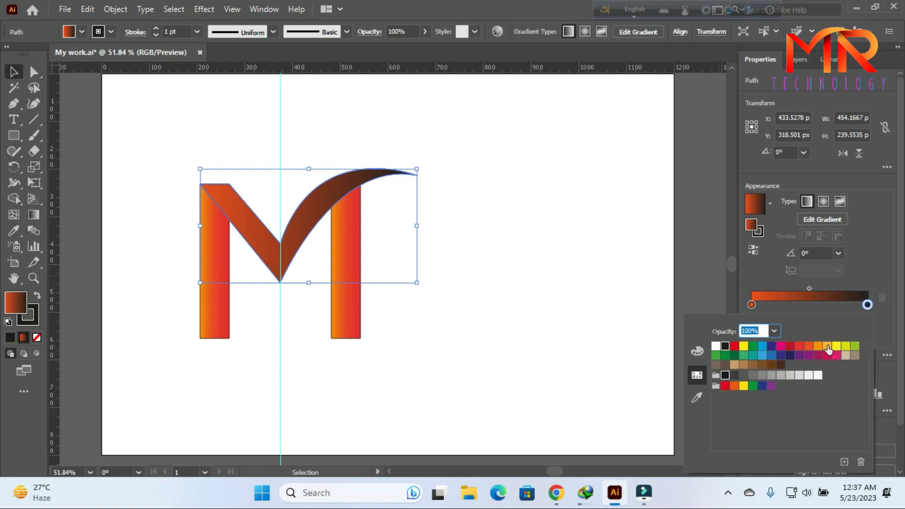
left_click(818, 348)
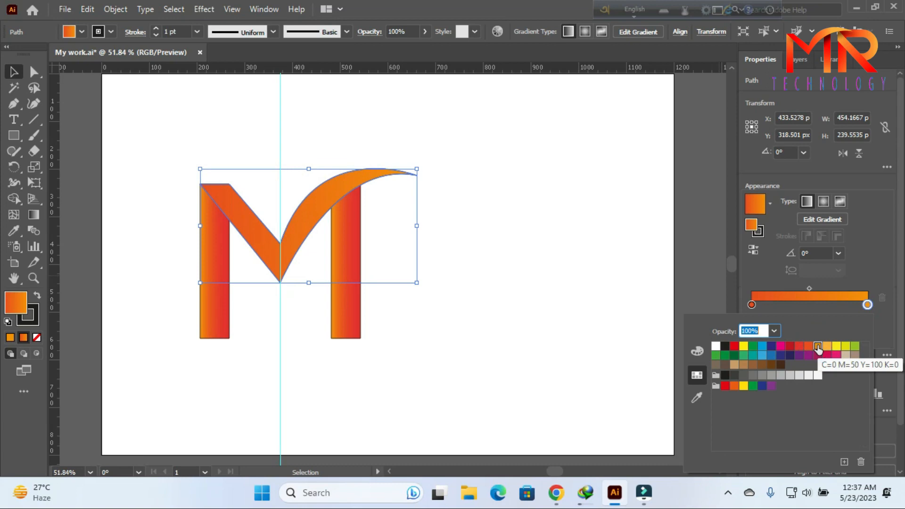
left_click(790, 347)
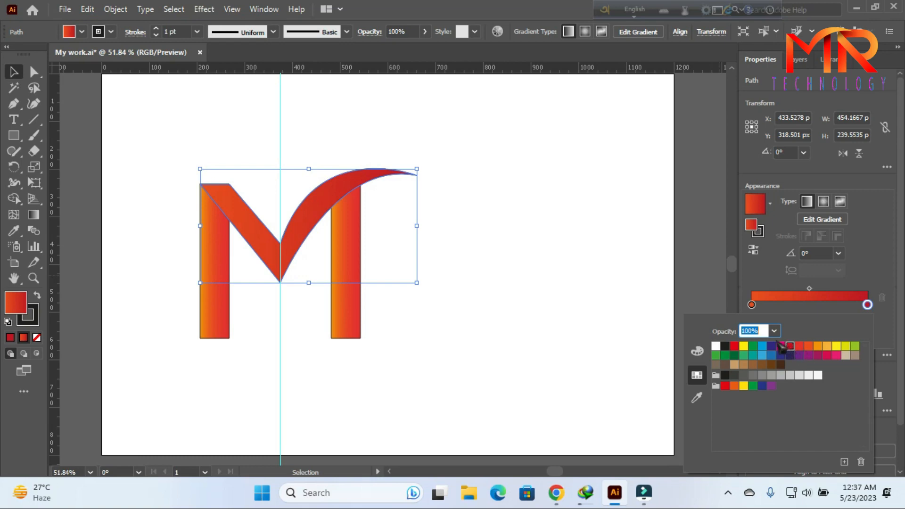
left_click(553, 193)
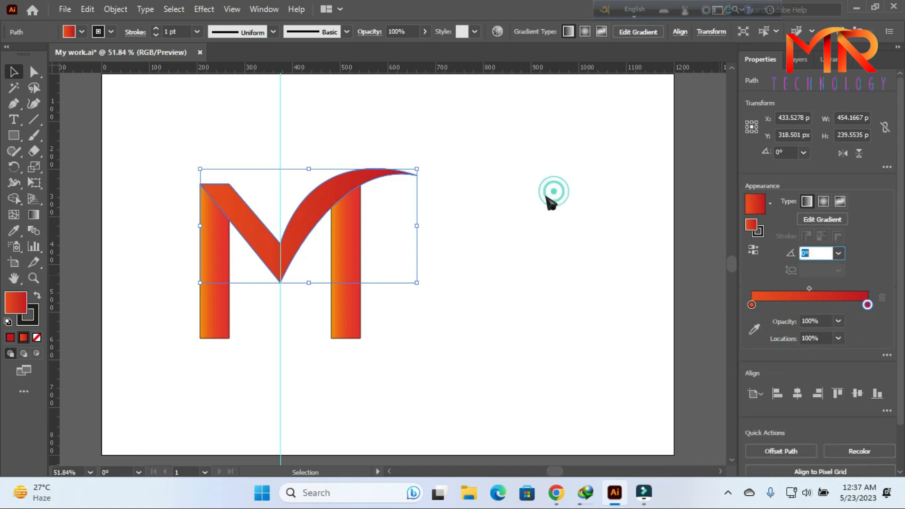
left_click(395, 313)
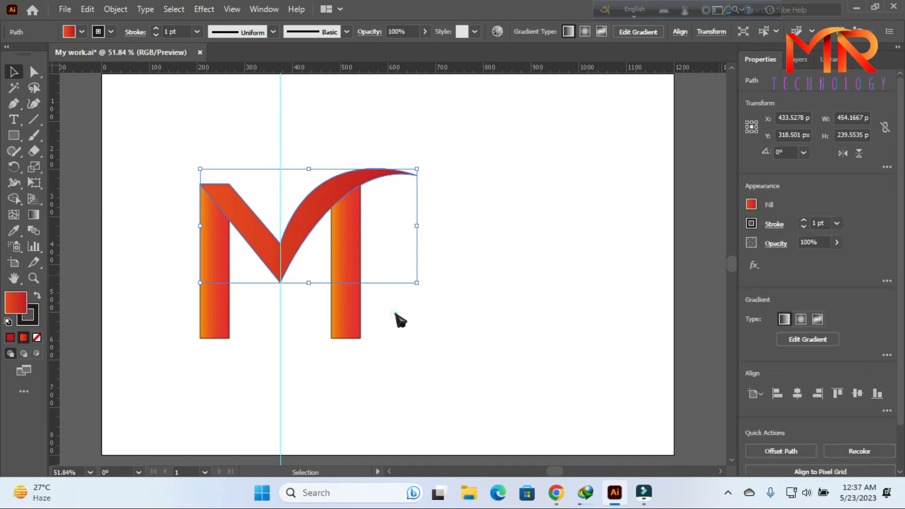
Step: Change the start stop of the second bar's gradient to the yellow swatch
left_click(340, 315)
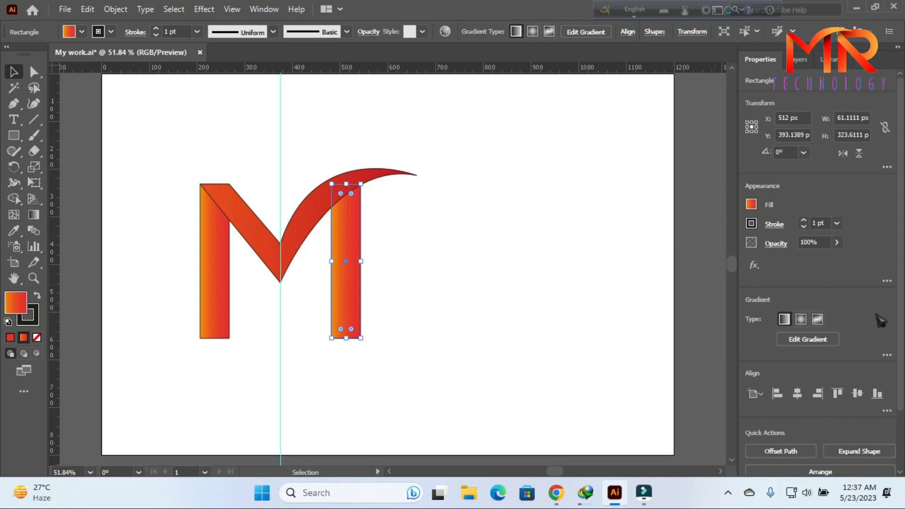
left_click(887, 354)
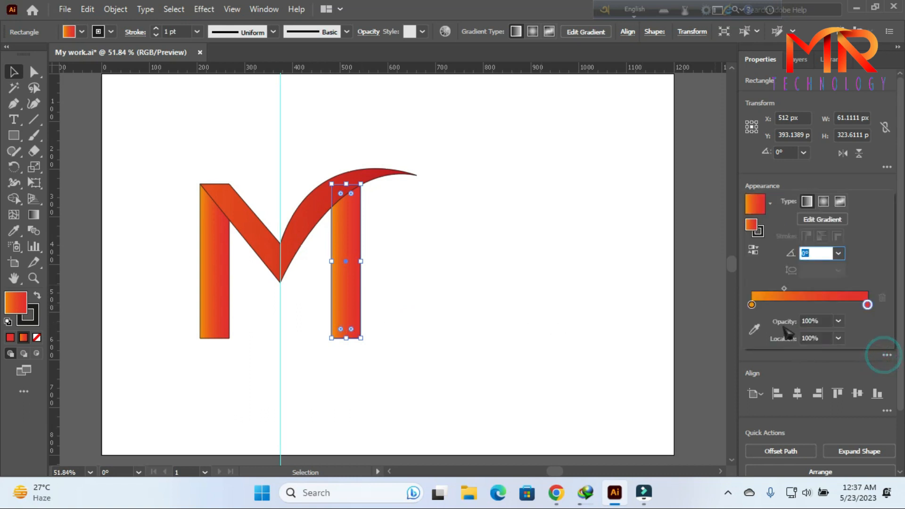
double_click(752, 306)
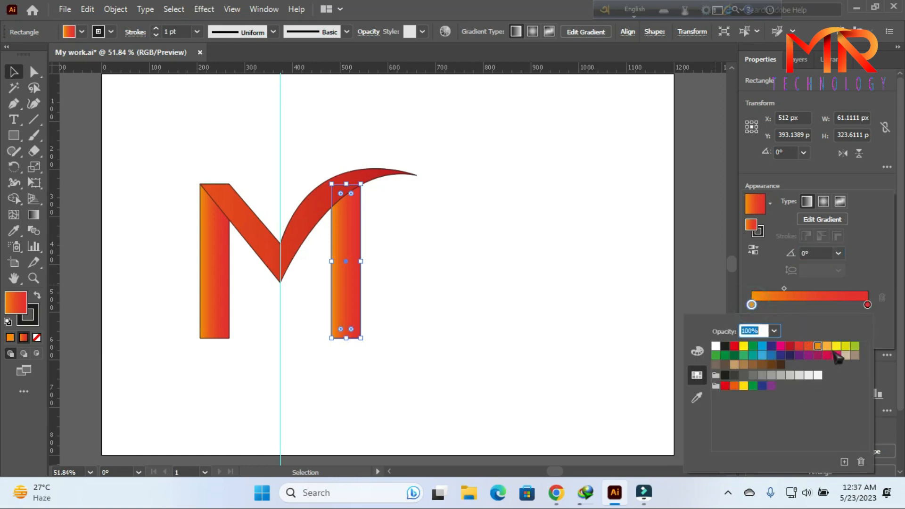
left_click(836, 346)
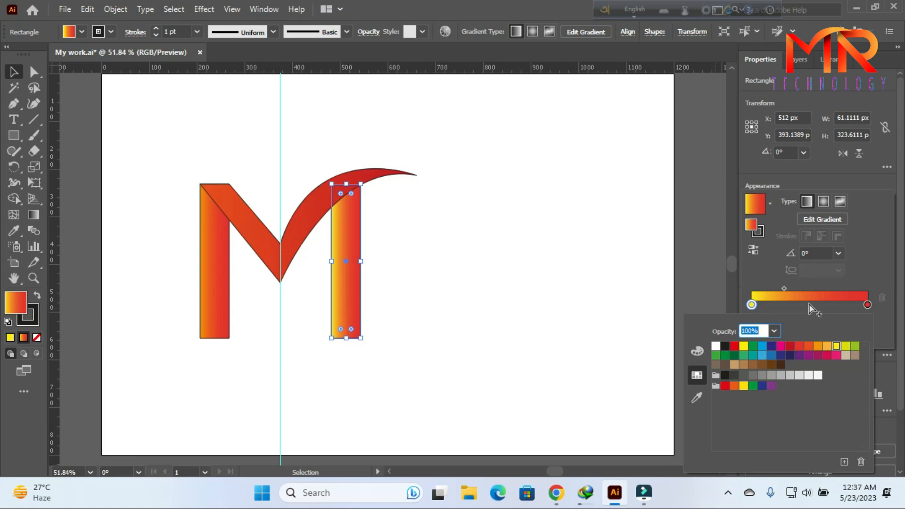
Step: Move the midpoint of the second bar's yellow-to-red gradient to about 47.5%
left_click(786, 287)
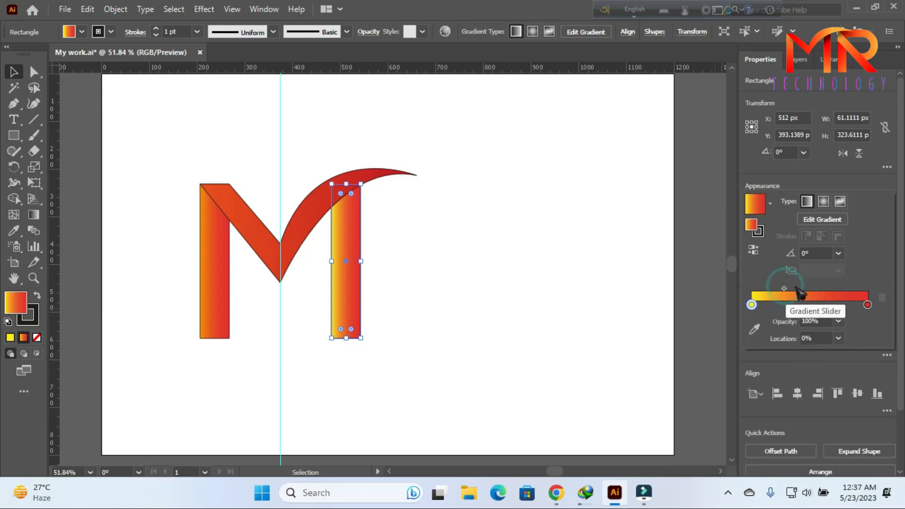
left_click_drag(784, 289, 832, 288)
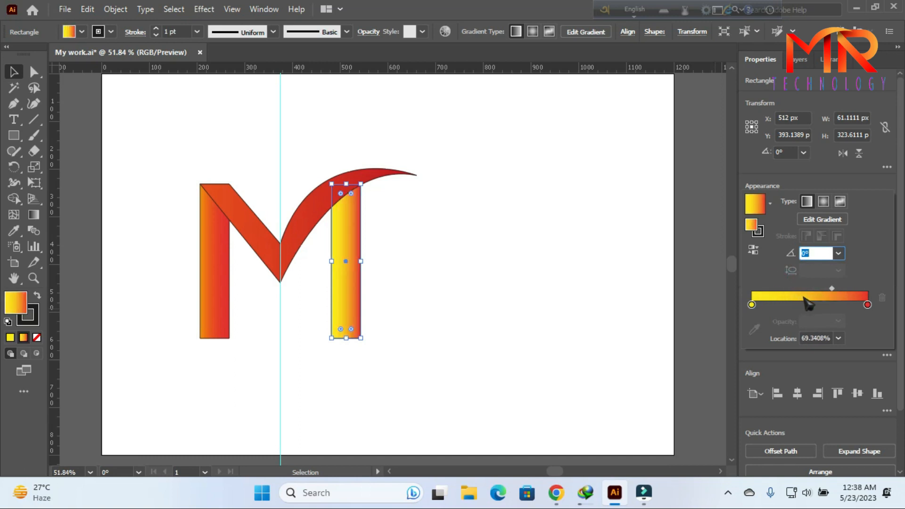
left_click_drag(832, 289, 806, 289)
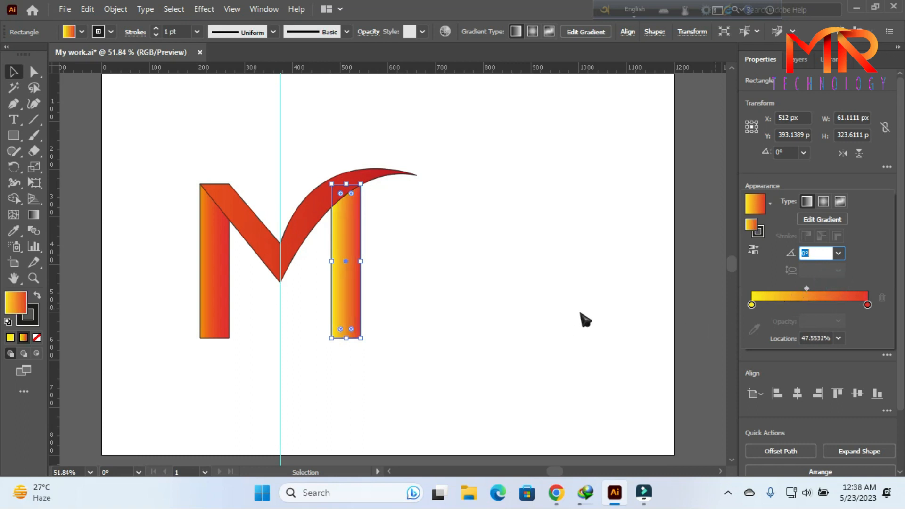
left_click(554, 320)
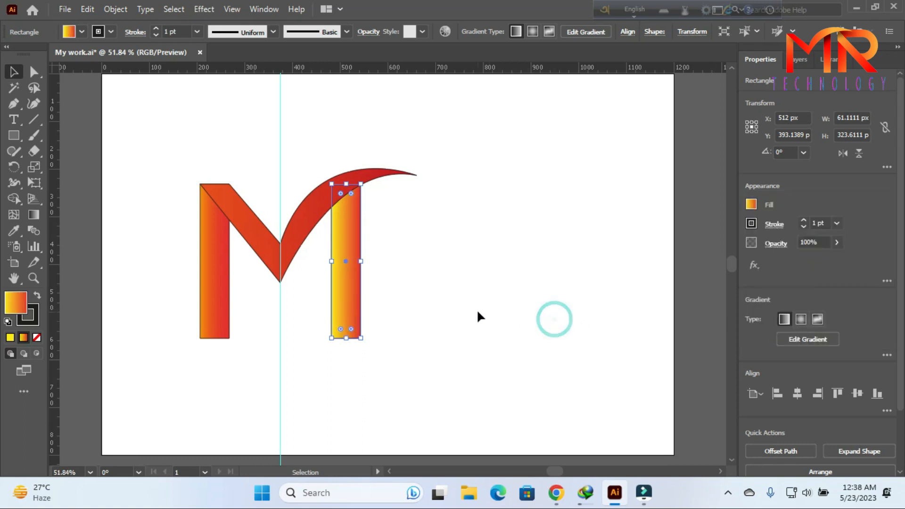
left_click(476, 311)
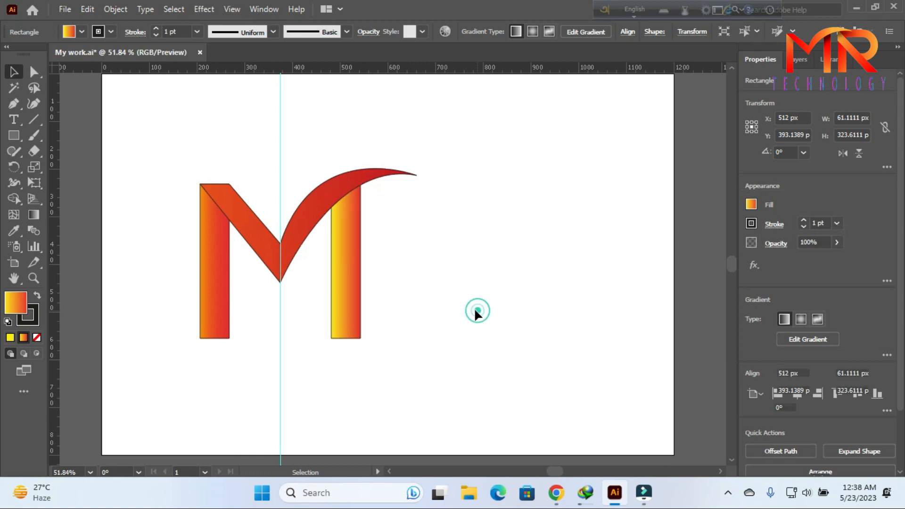
Step: Copy the second bar's yellow-to-red gradient onto the first bar with the Eyedropper
left_click(215, 278)
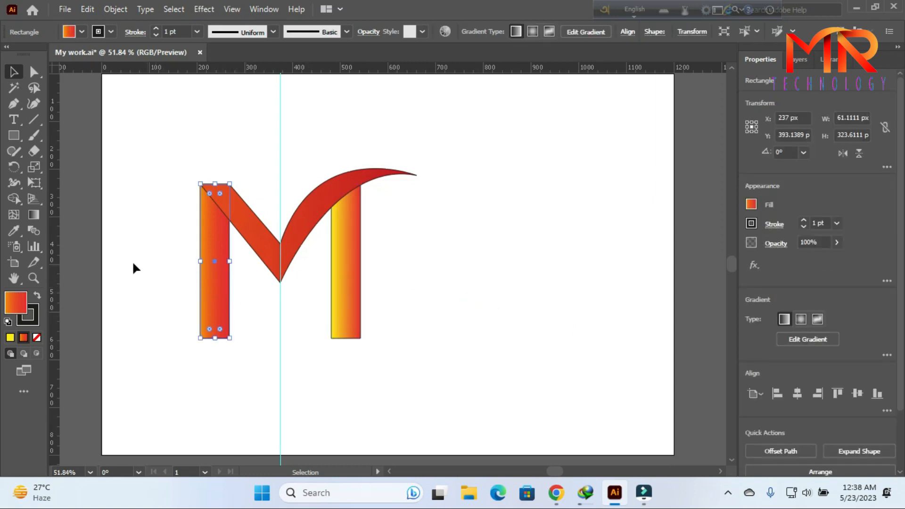
left_click(16, 234)
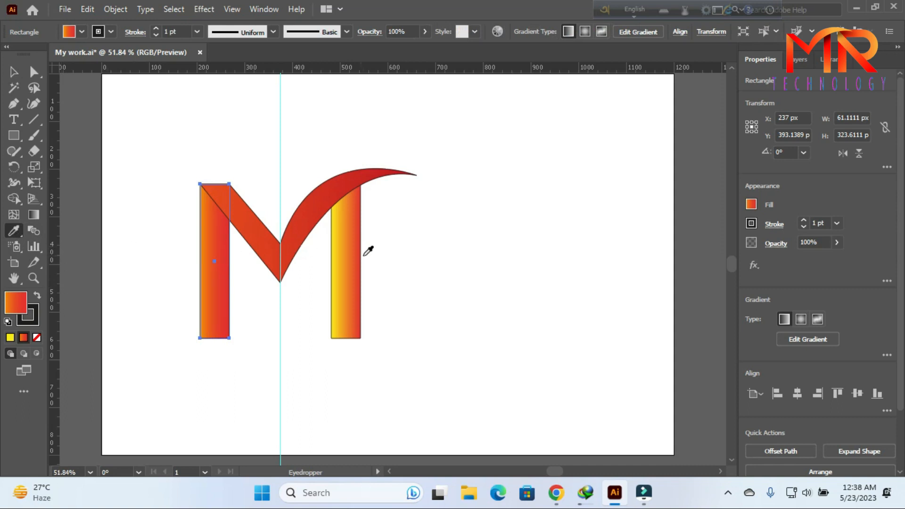
left_click(354, 252)
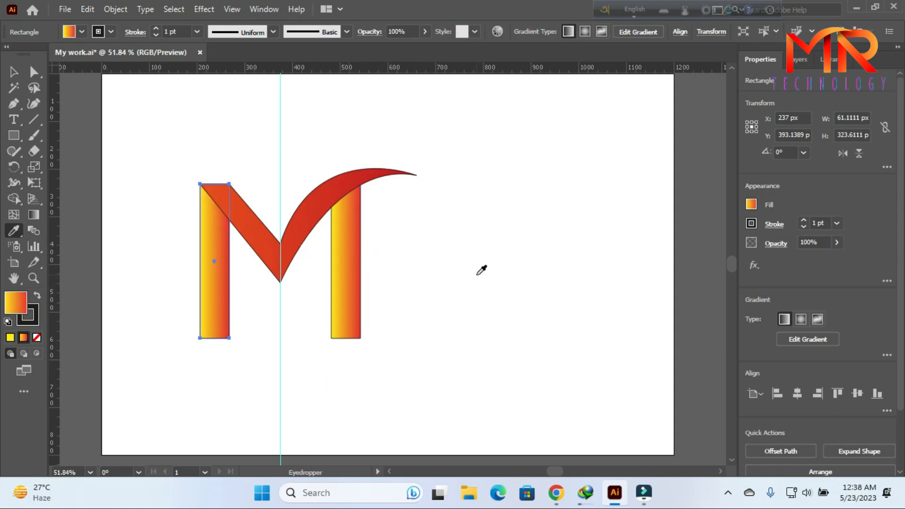
left_click(14, 72)
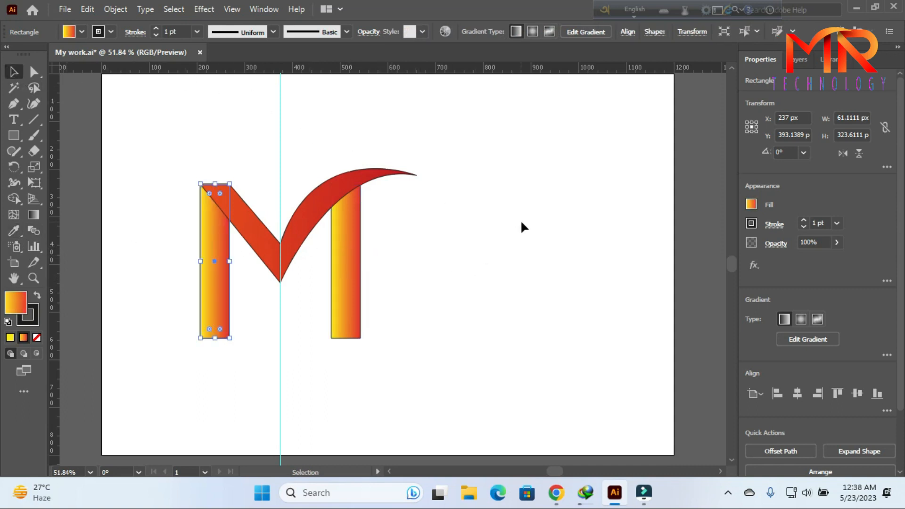
left_click(521, 222)
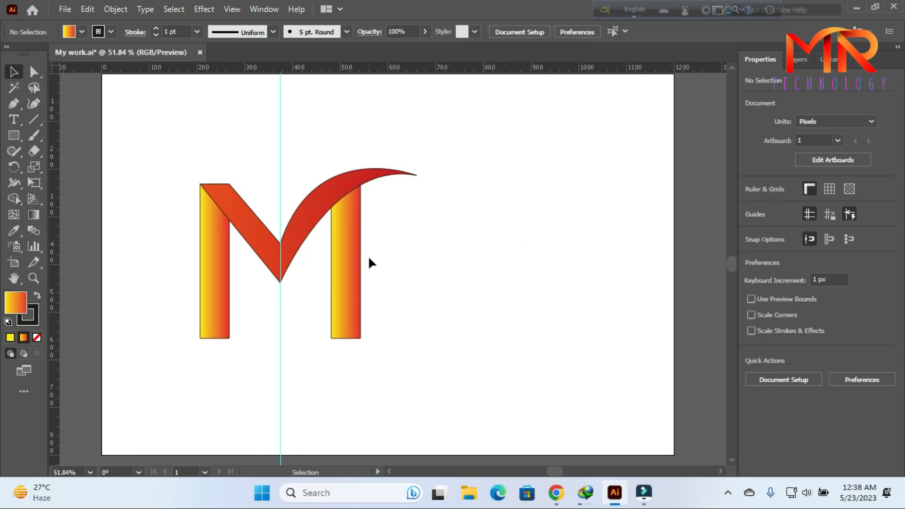
left_click(300, 231)
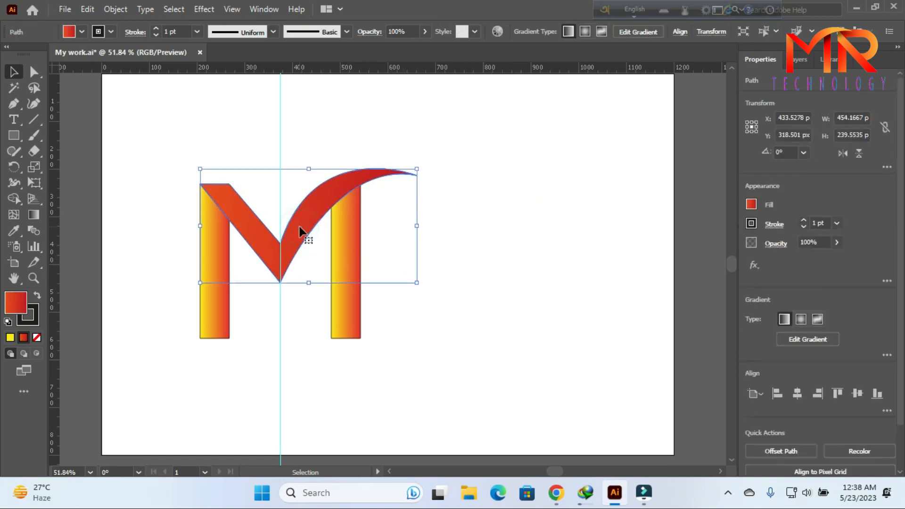
left_click(351, 250)
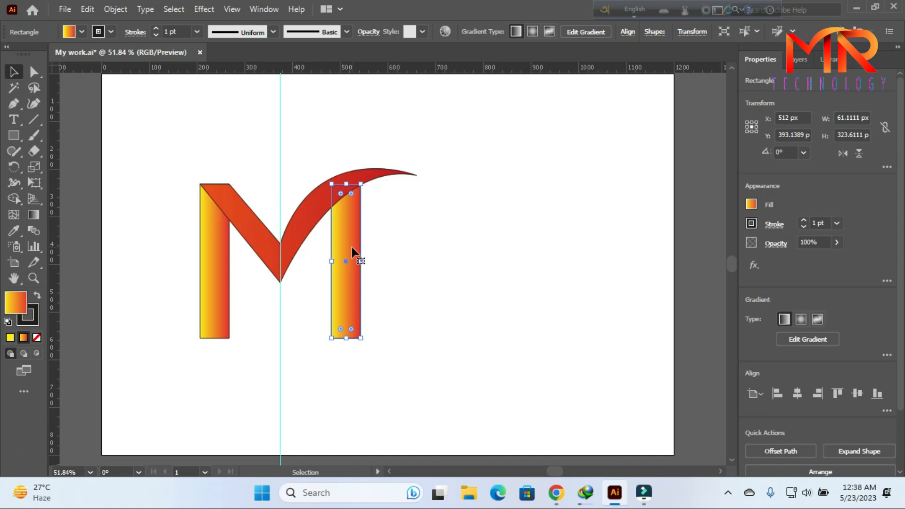
left_click(301, 217)
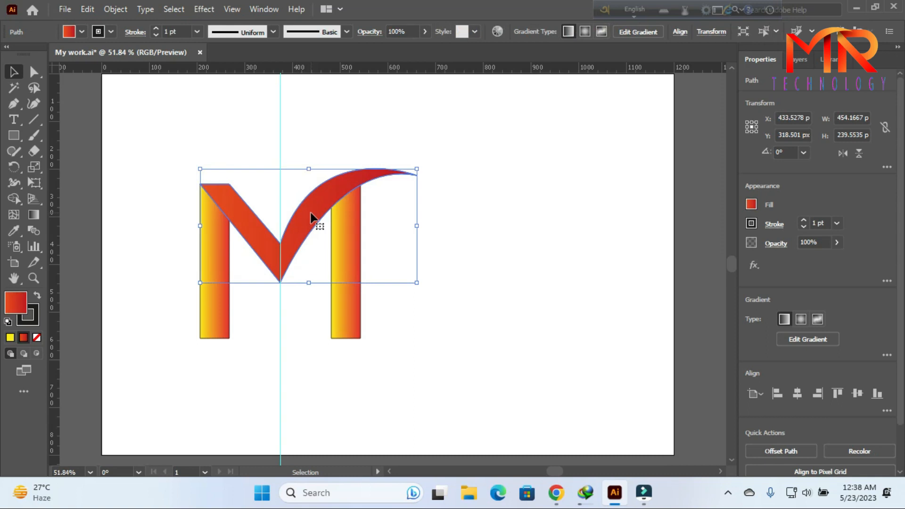
Step: Delete the vertical guide running through the check-mark's lower corner
left_click(340, 117)
left_click_drag(264, 109, 296, 122)
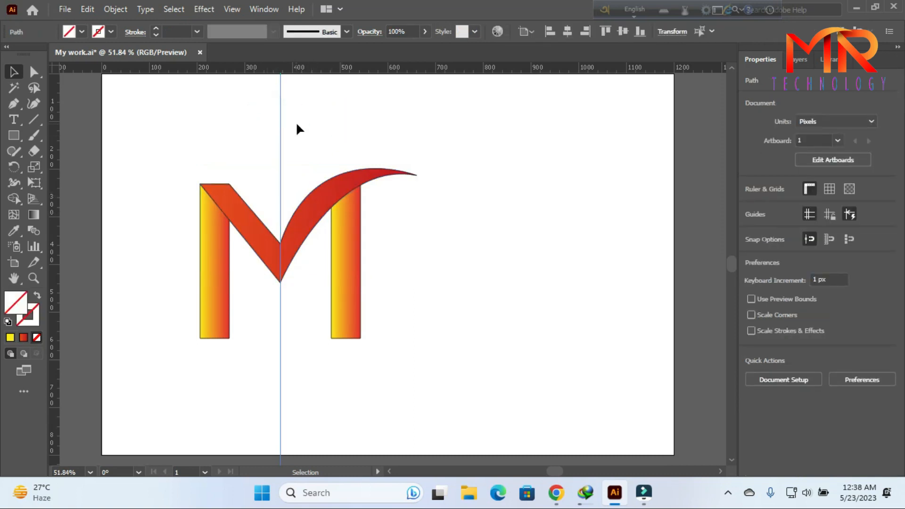
key("Delete")
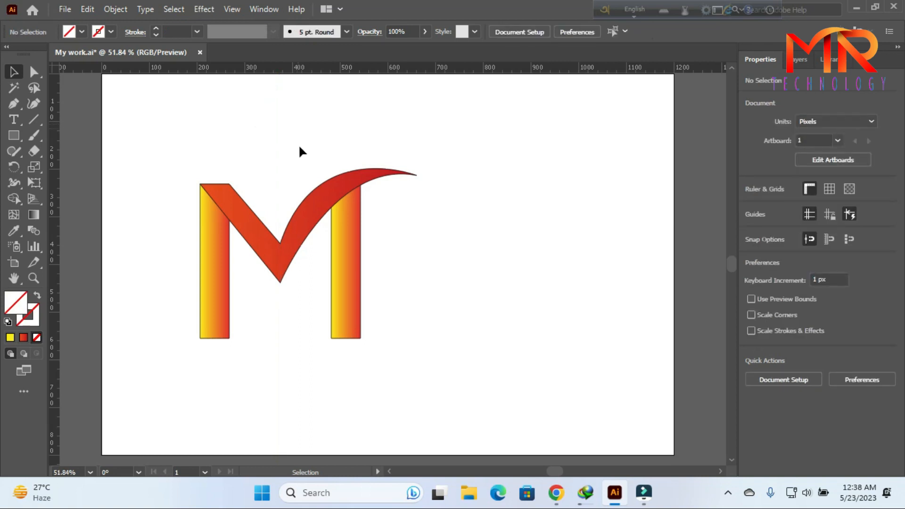
Step: Apply a Stylize Drop Shadow effect to the check-mark shape with the Y offset set to 10 px
left_click(310, 210)
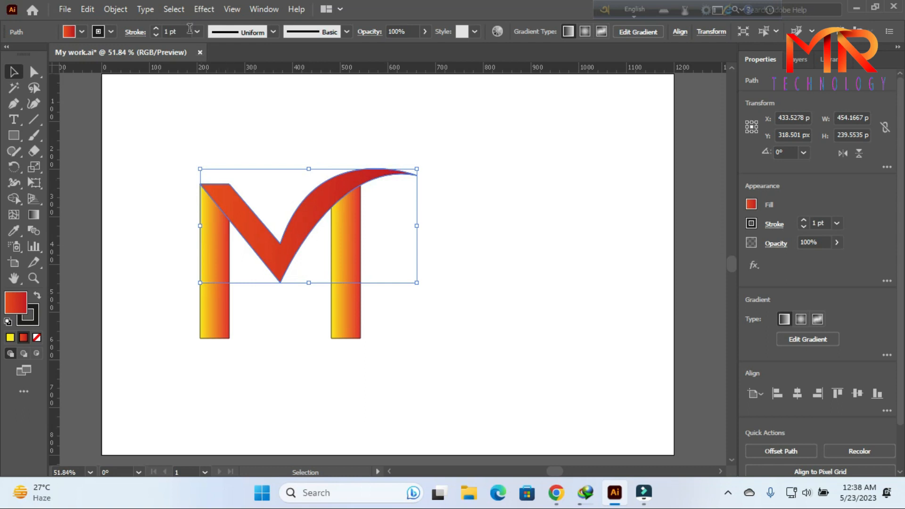
left_click(204, 10)
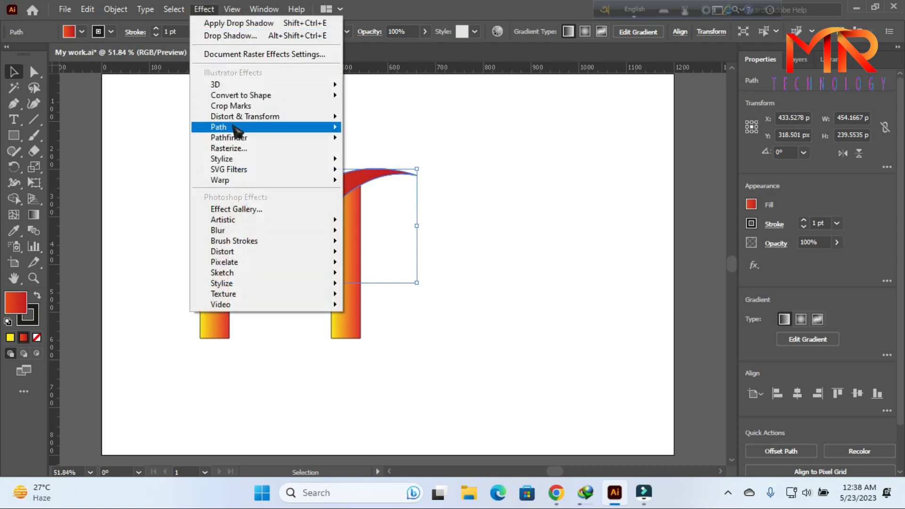
mouse_move(257, 159)
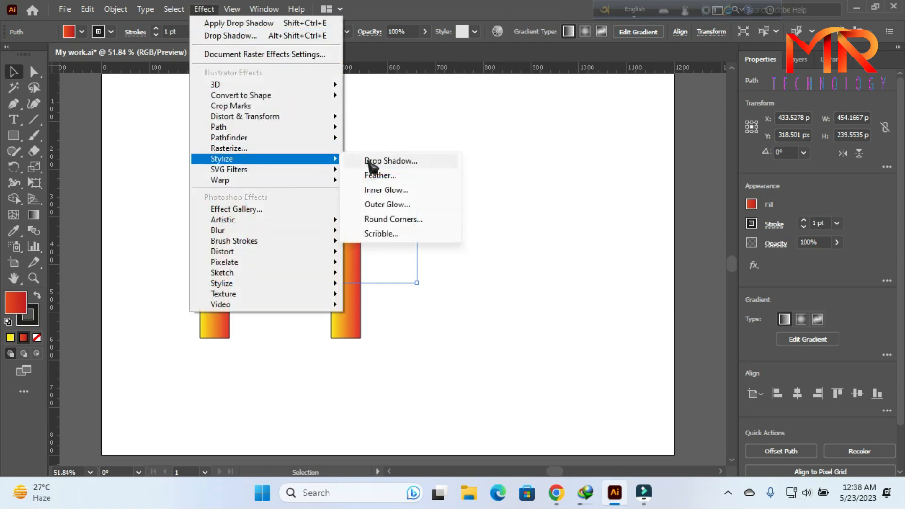
left_click(379, 161)
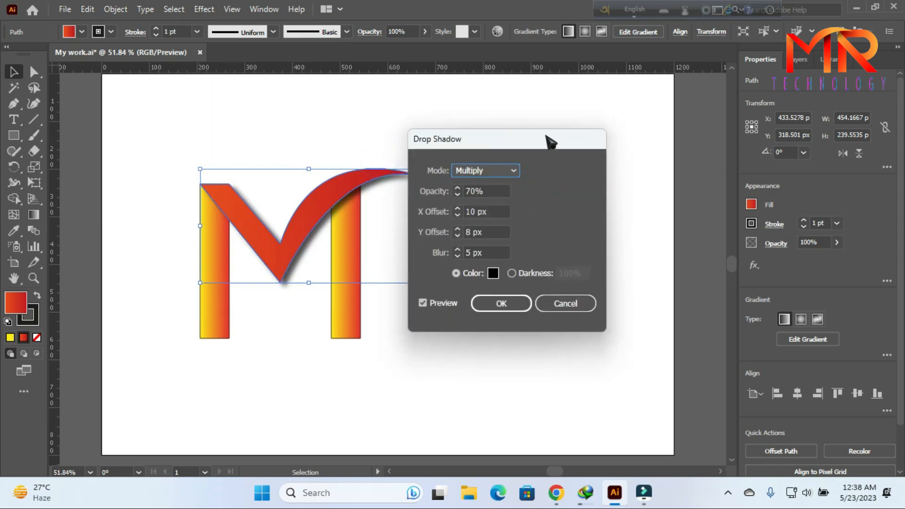
left_click_drag(541, 138, 580, 133)
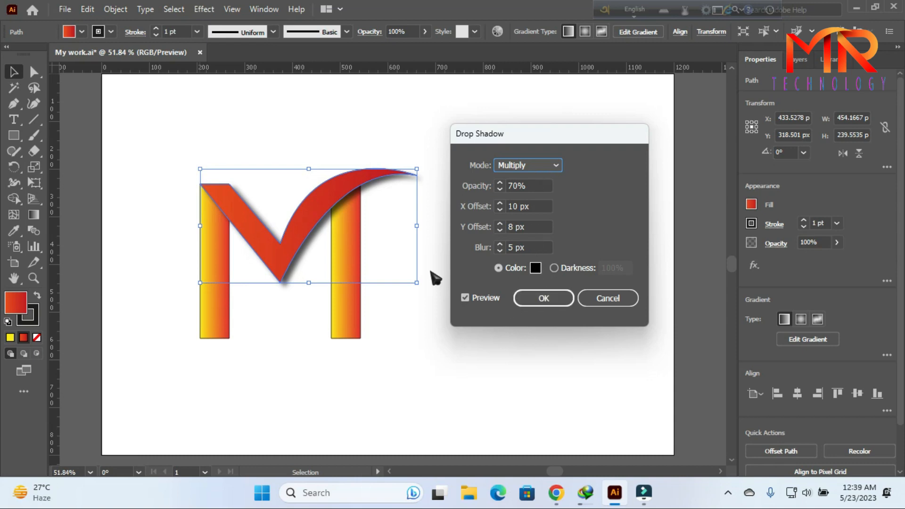
left_click(529, 227)
key("Up")
key("Up")
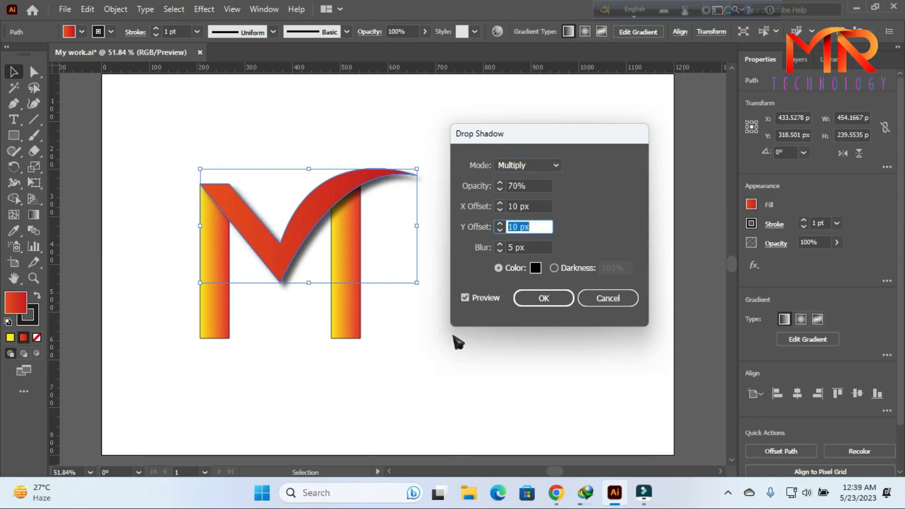
left_click(544, 298)
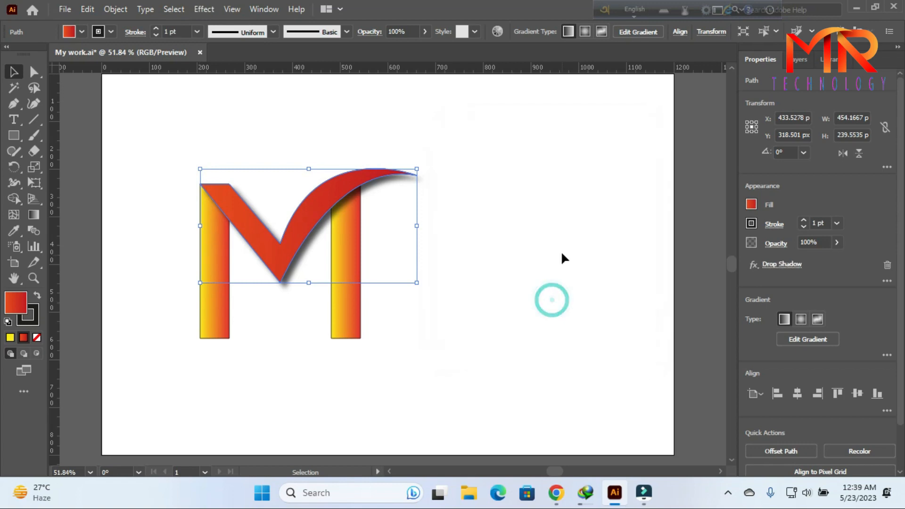
left_click(555, 246)
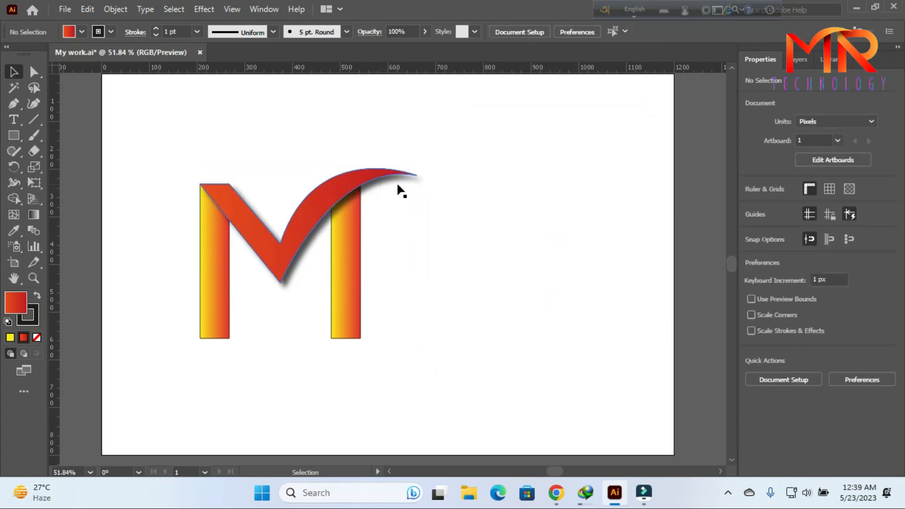
left_click(459, 252)
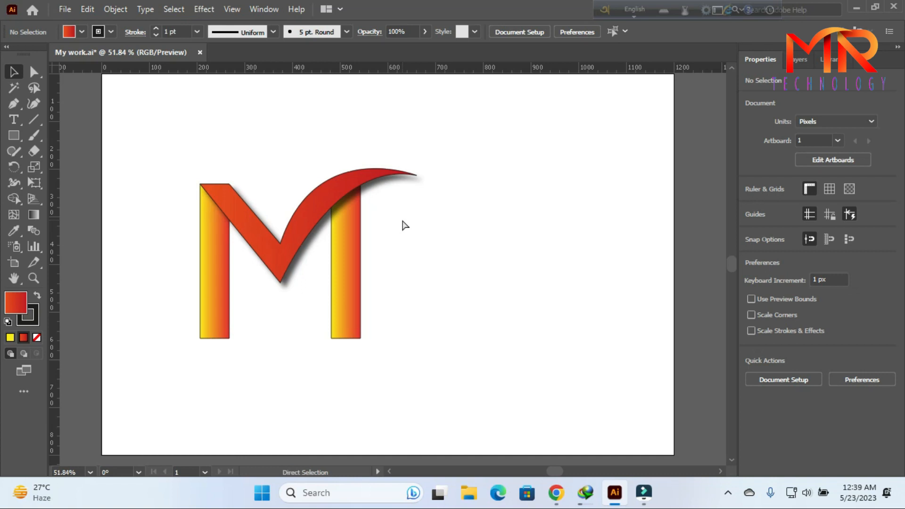
key("ctrl+shift+s")
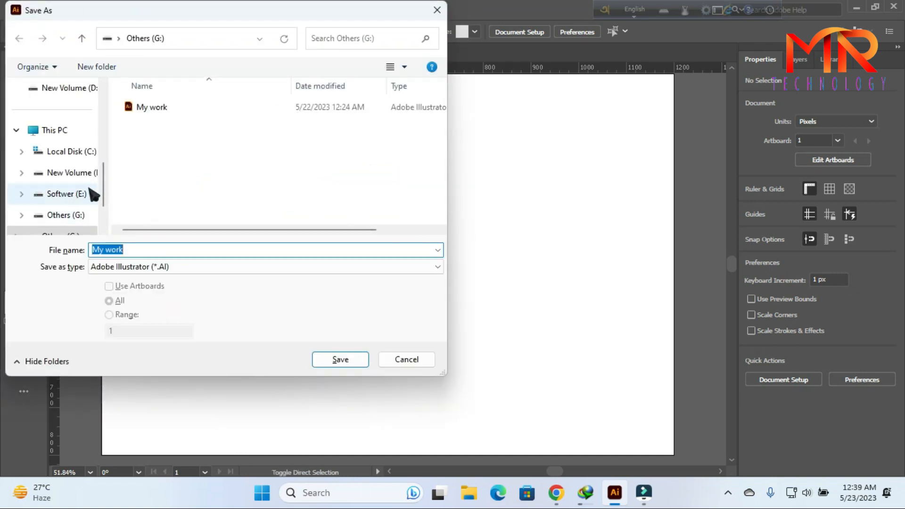
scroll(70, 203, "down", 1)
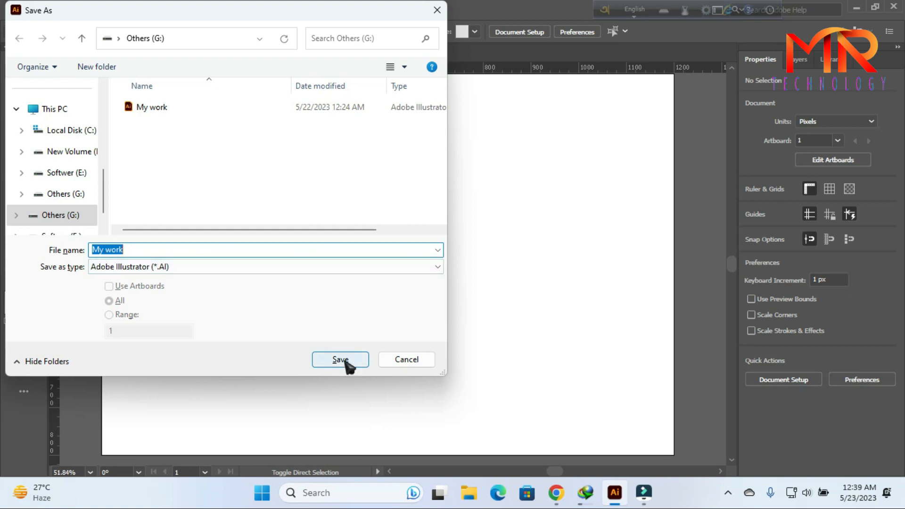
left_click(406, 361)
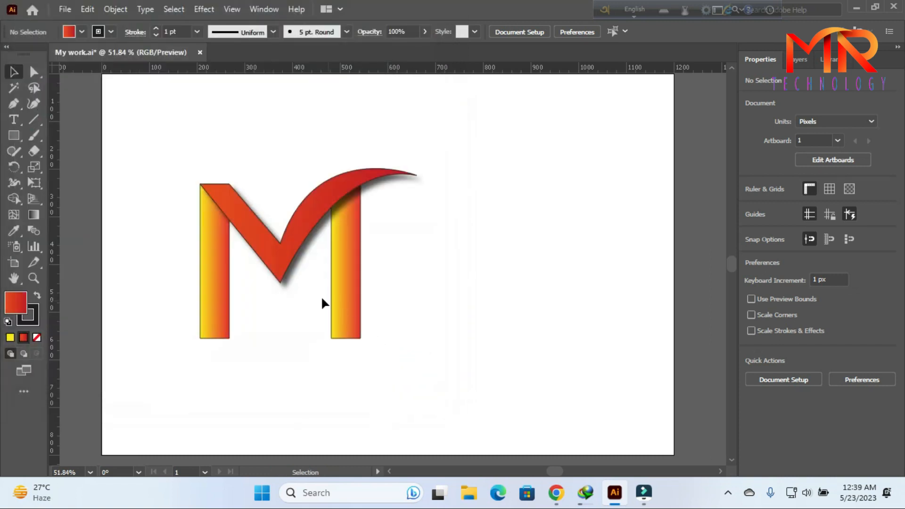